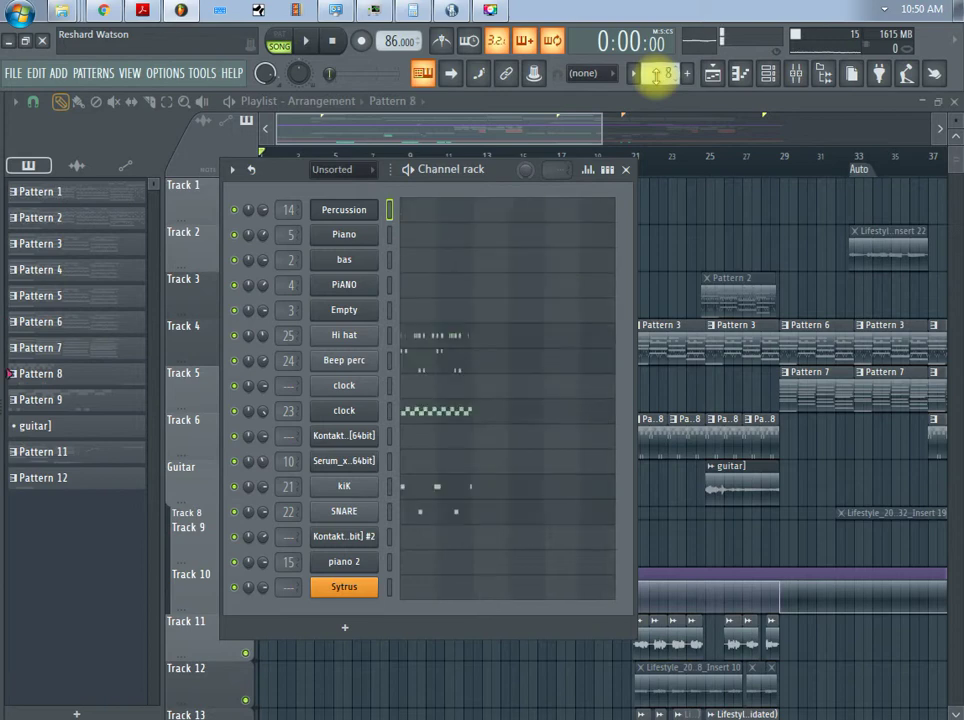
- Show the full song arrangement in the playlist and open the mixer
scroll(656, 75, "down", 6)
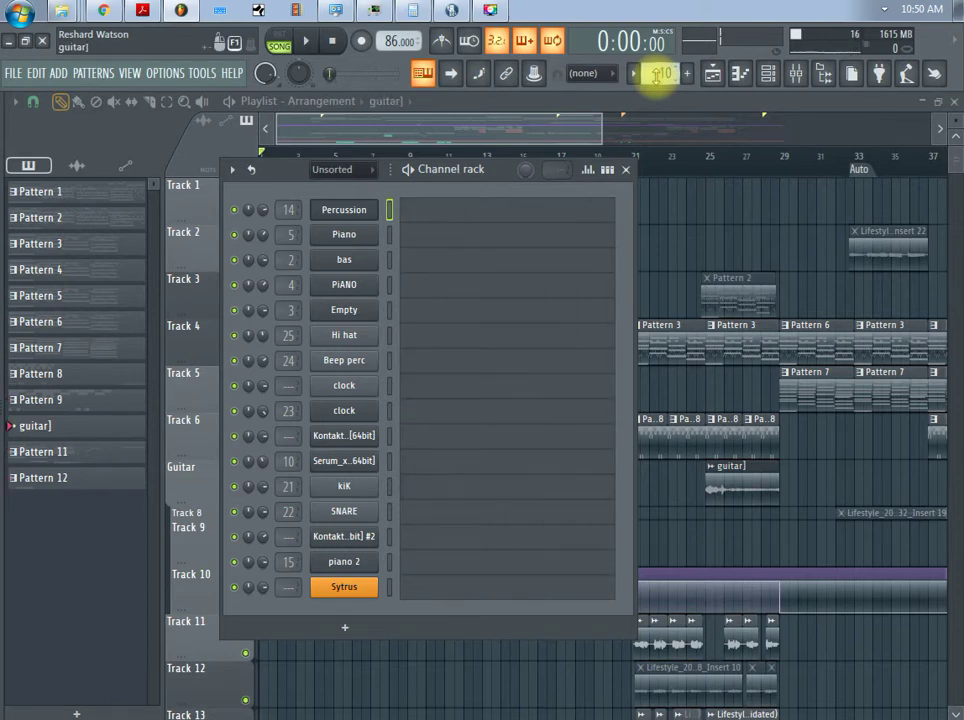
left_click_drag(602, 122, 953, 167)
scroll(950, 140, "down", 3)
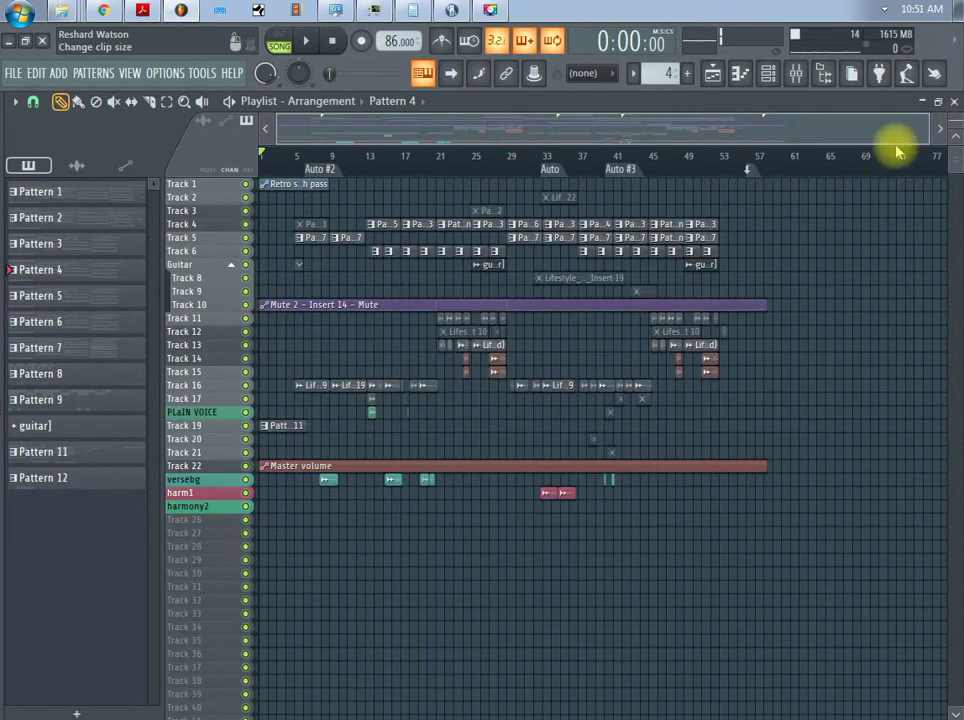
left_click(800, 80)
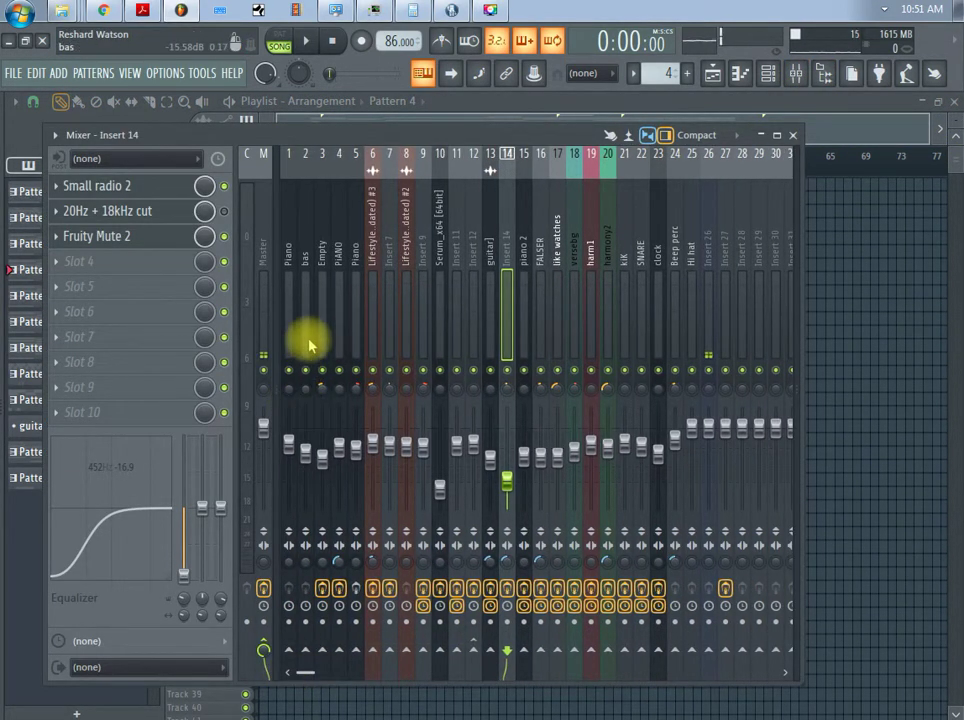
- Review the project credits and total time spent in the project info settings, closing the settings and the mixer when done
left_click(166, 74)
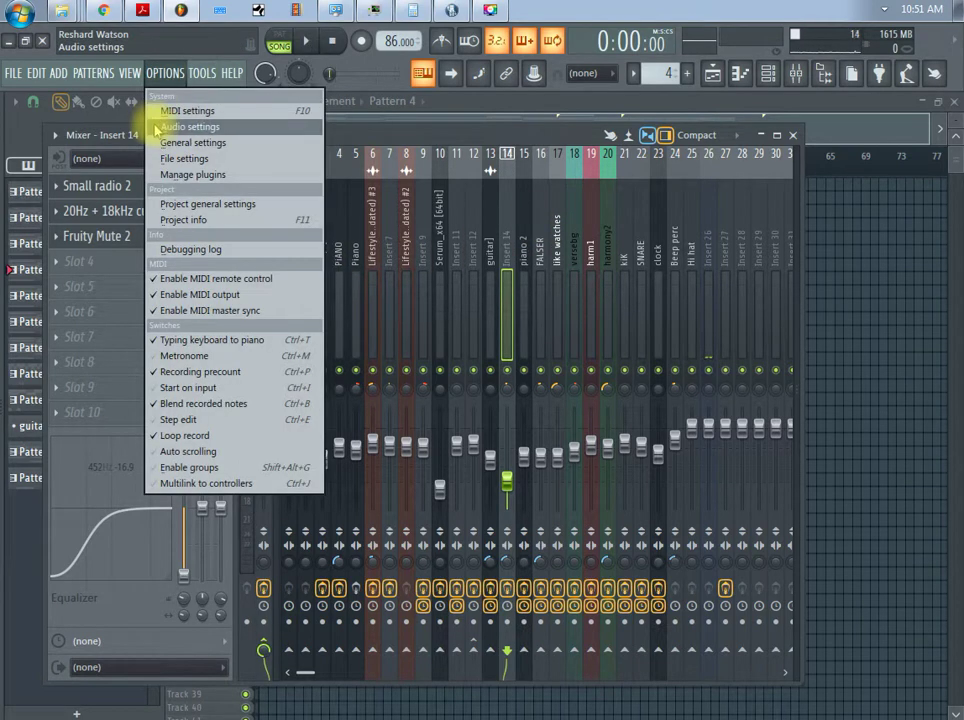
left_click(130, 127)
left_click(510, 113)
left_click(566, 113)
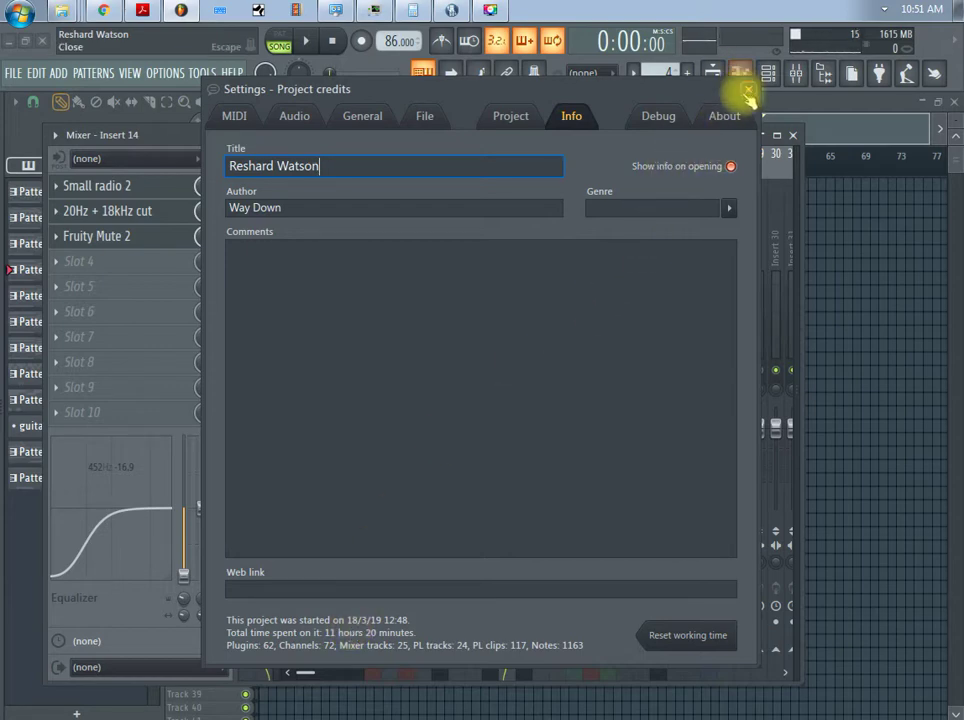
left_click(748, 89)
left_click(795, 136)
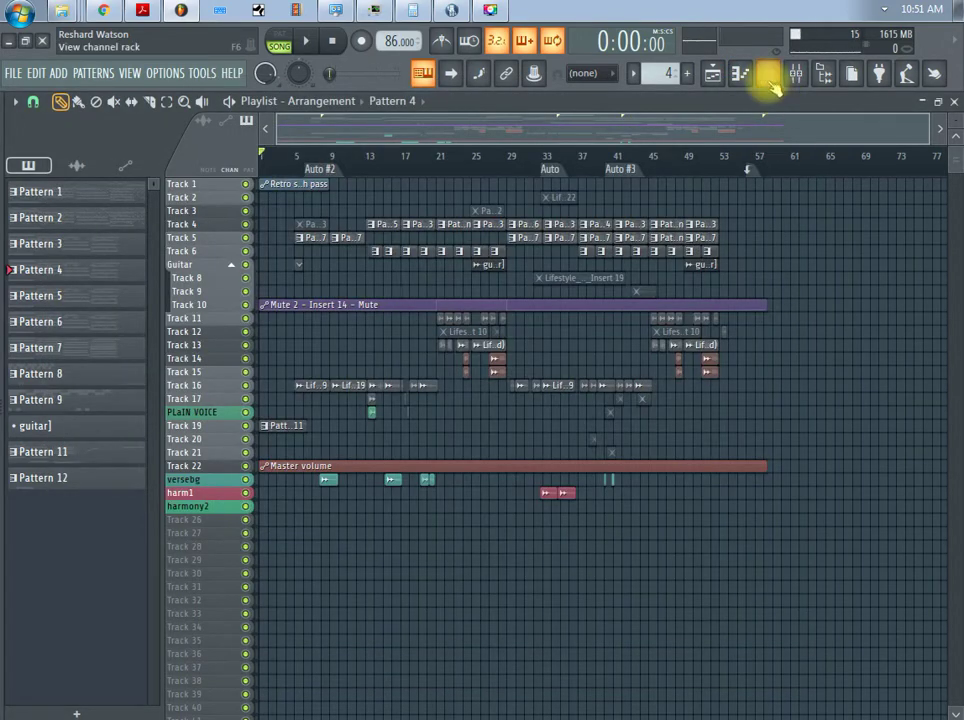
- Open the channel rack, switch playback from song to pattern mode and briefly play pattern 4
left_click(766, 78)
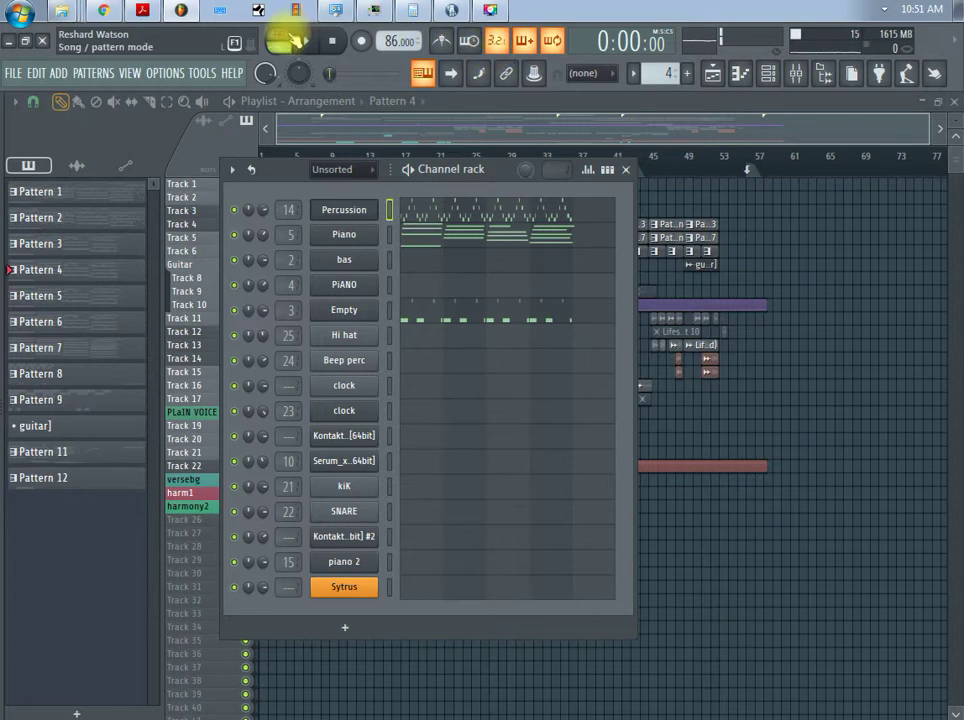
left_click(279, 37)
left_click(306, 41)
left_click(330, 45)
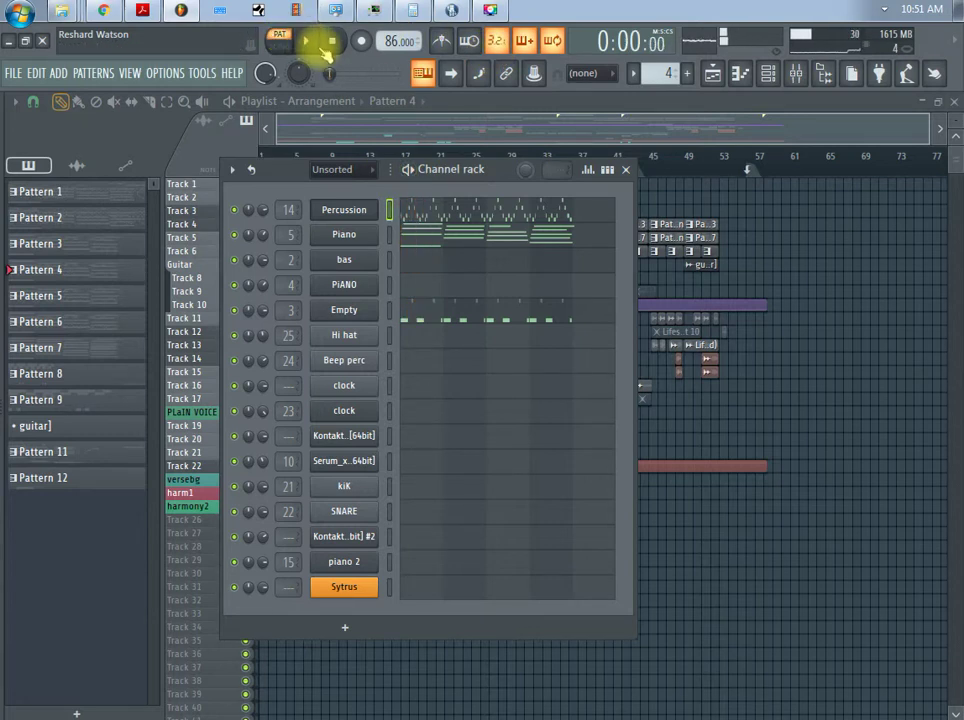
- Select pattern 1 and play it, checking its channels in the channel rack and their mixer tracks
key("KP_2")
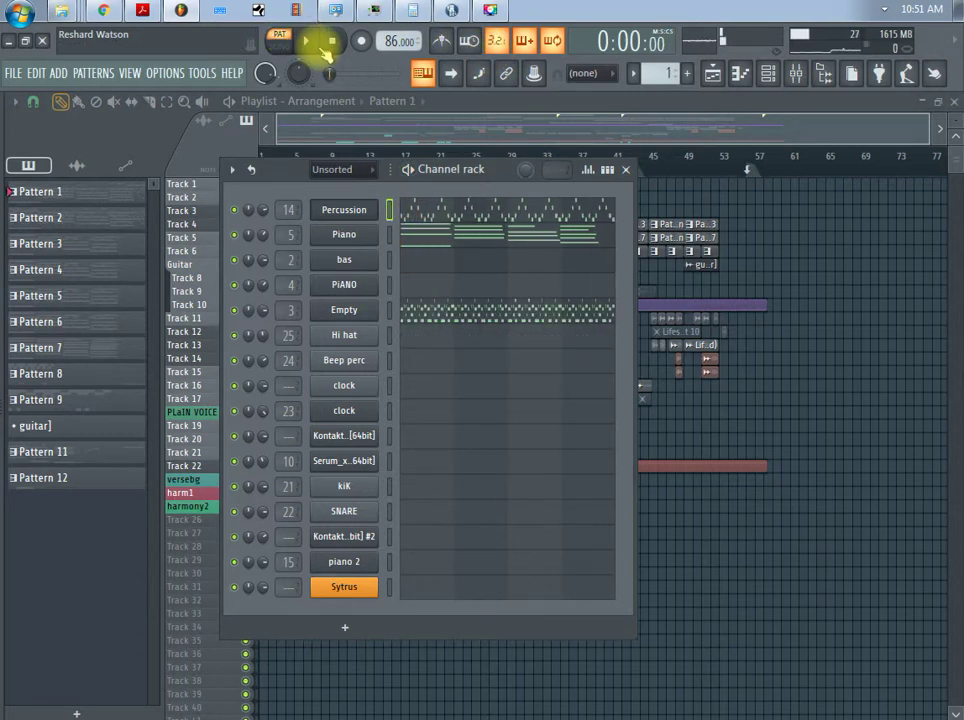
key("space")
key("space")
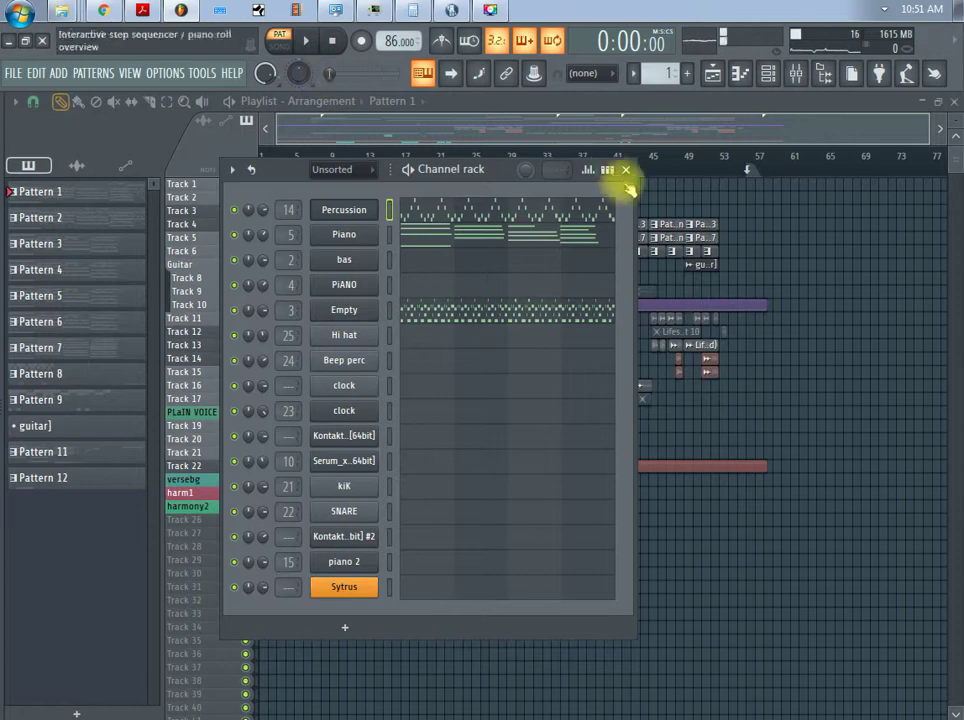
left_click(796, 75)
left_click(796, 77)
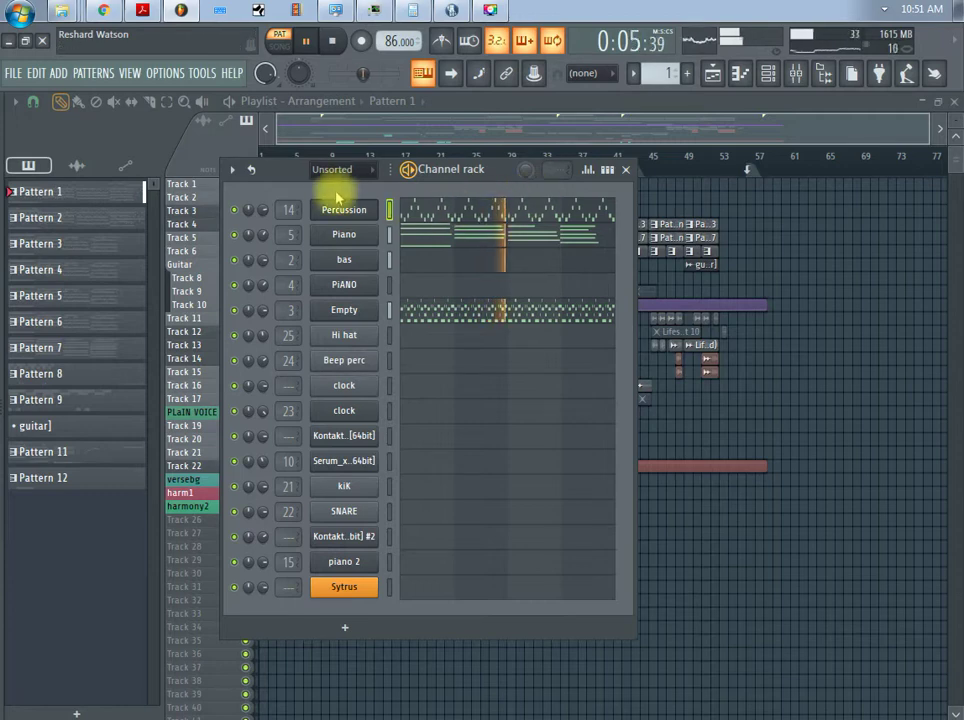
left_click(796, 77)
key("space")
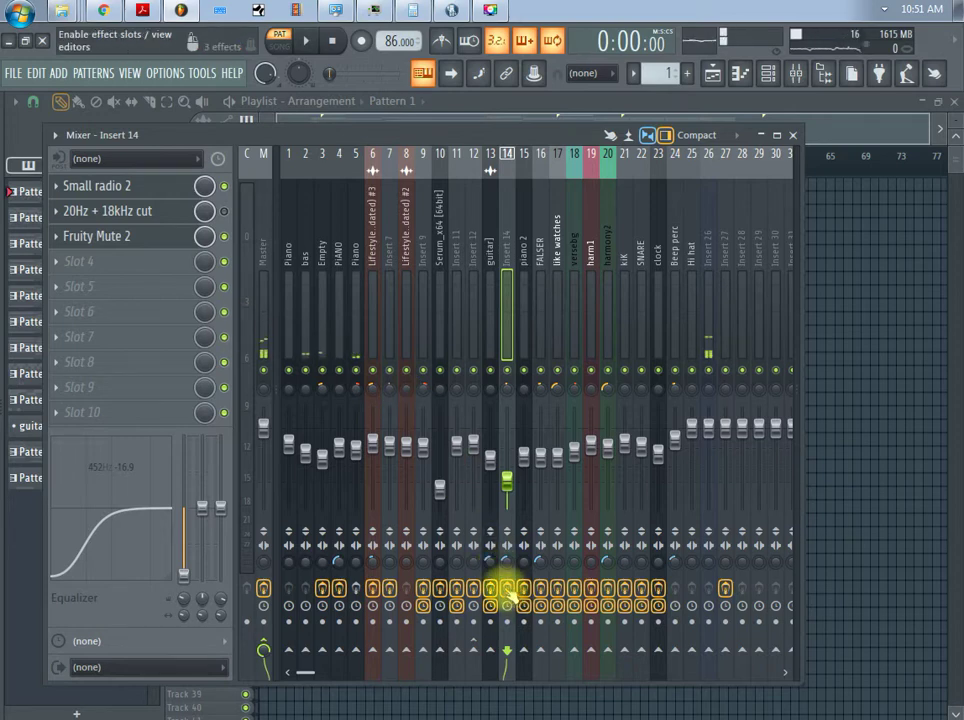
- Play pattern 1 again while checking the Percussion channel's mixer track, Insert 14, and stop playback
left_click(768, 76)
key("space")
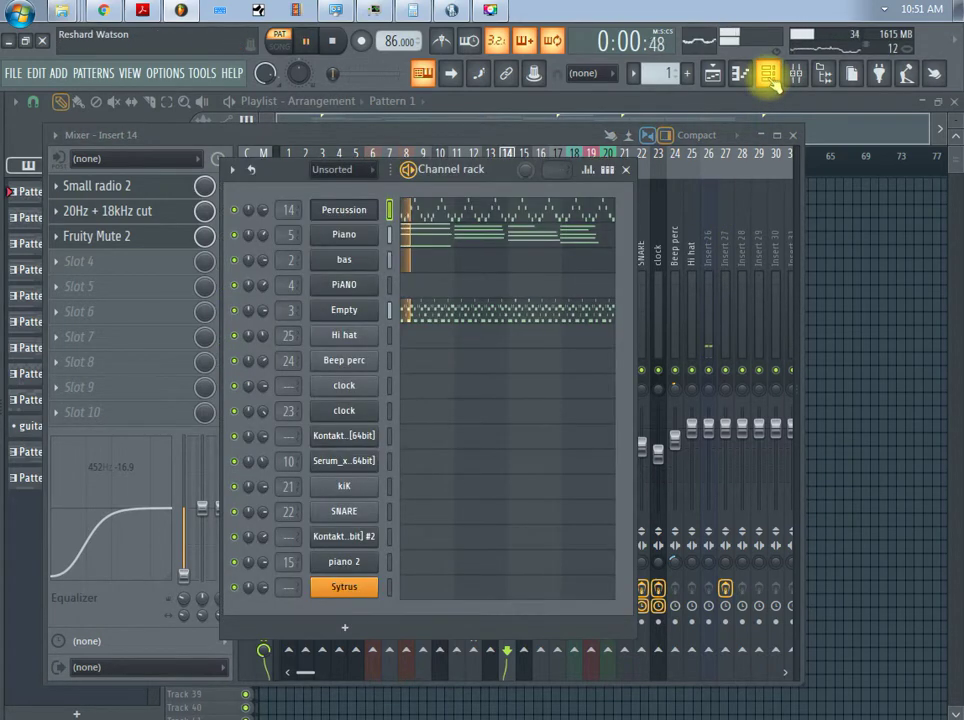
left_click(563, 130)
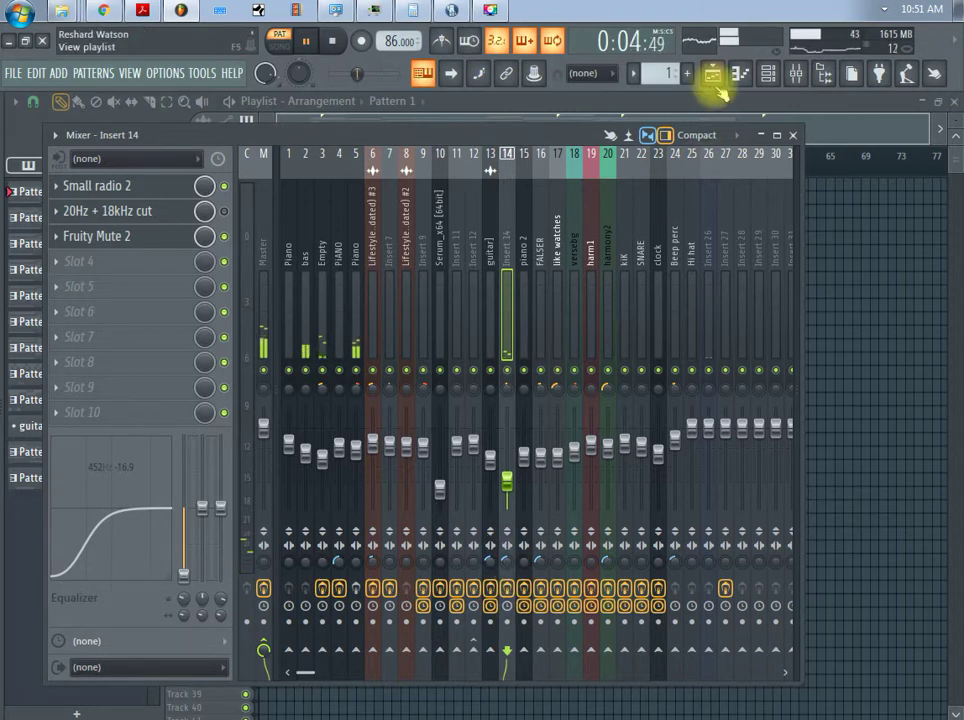
left_click(768, 75)
key("space")
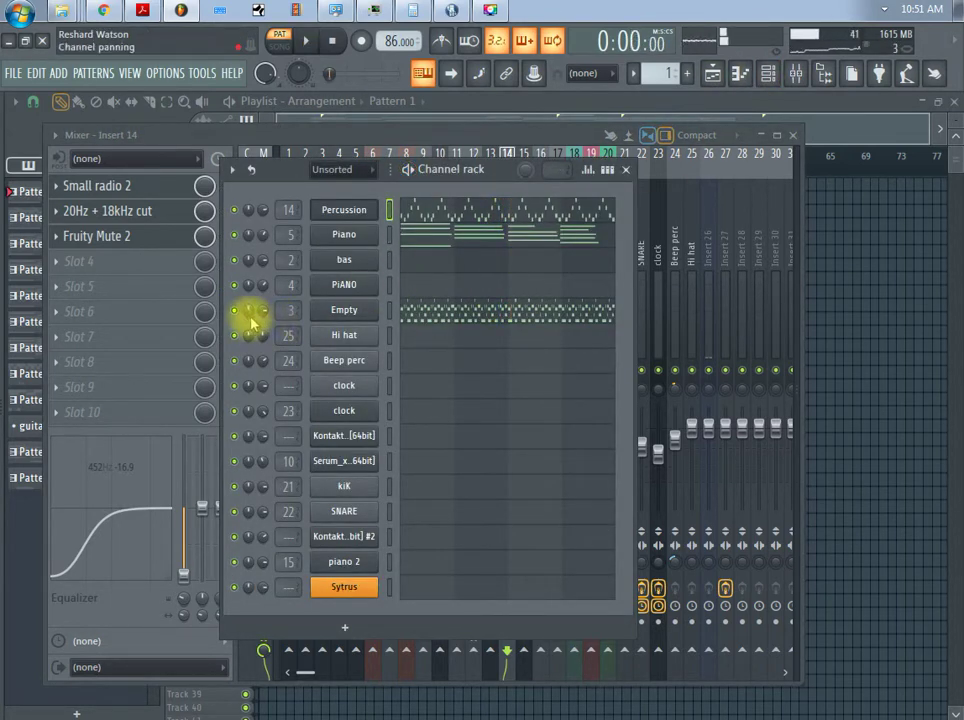
- Select the Empty channel and listen to pattern 1 with the effects on its mixer track disabled
left_click(330, 310)
left_click(797, 80)
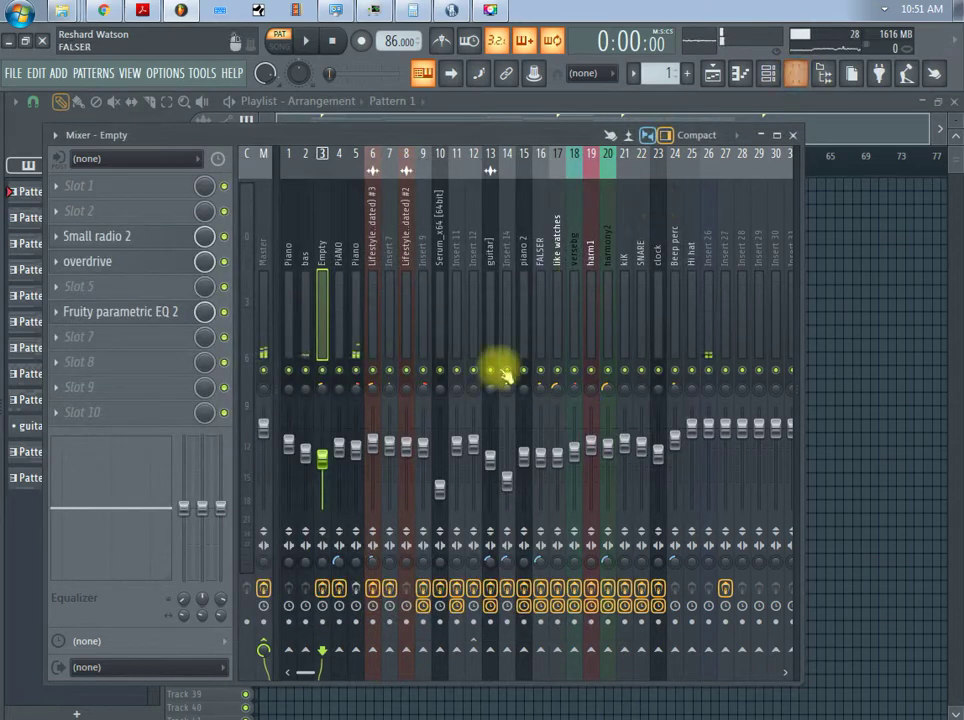
key("space")
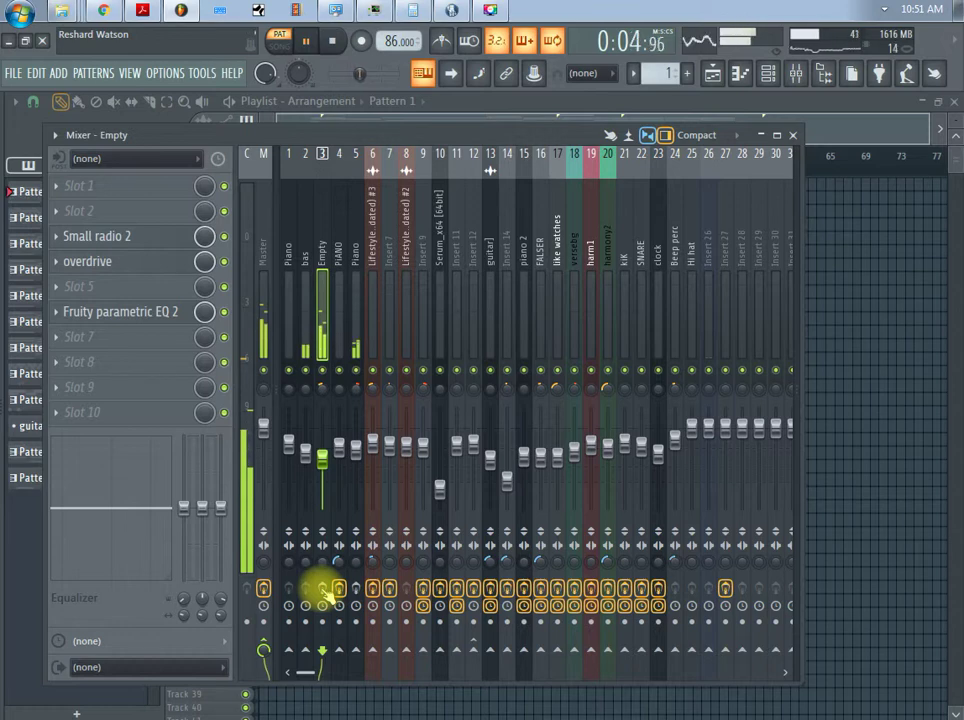
key("space")
- Step through the patterns in the channel rack to pattern 7 and listen to its piano chords
left_click(767, 75)
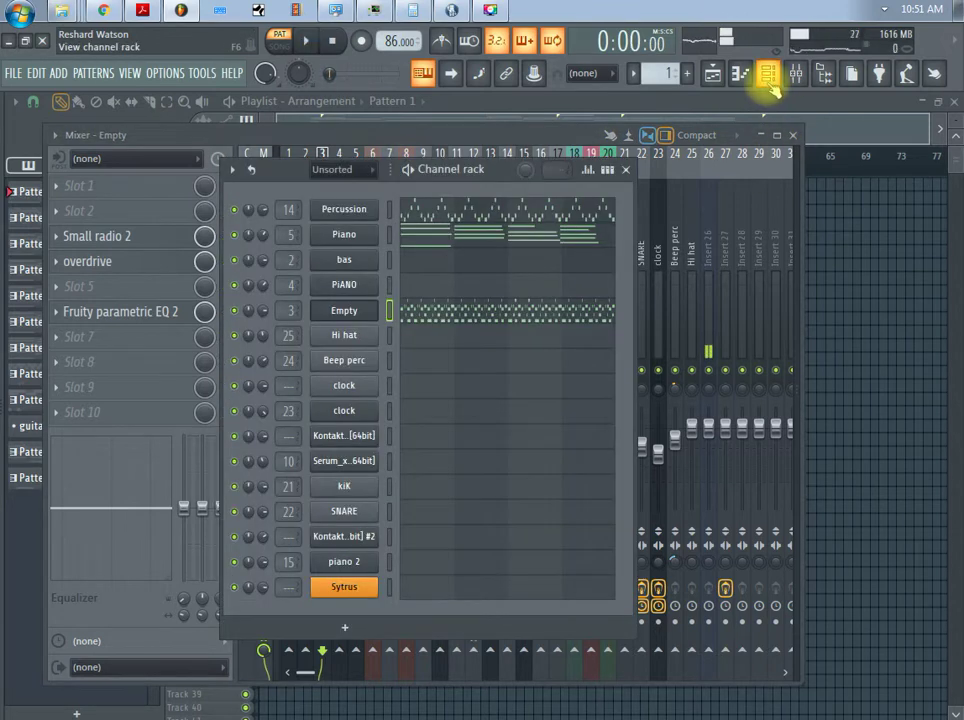
key("KP_Add")
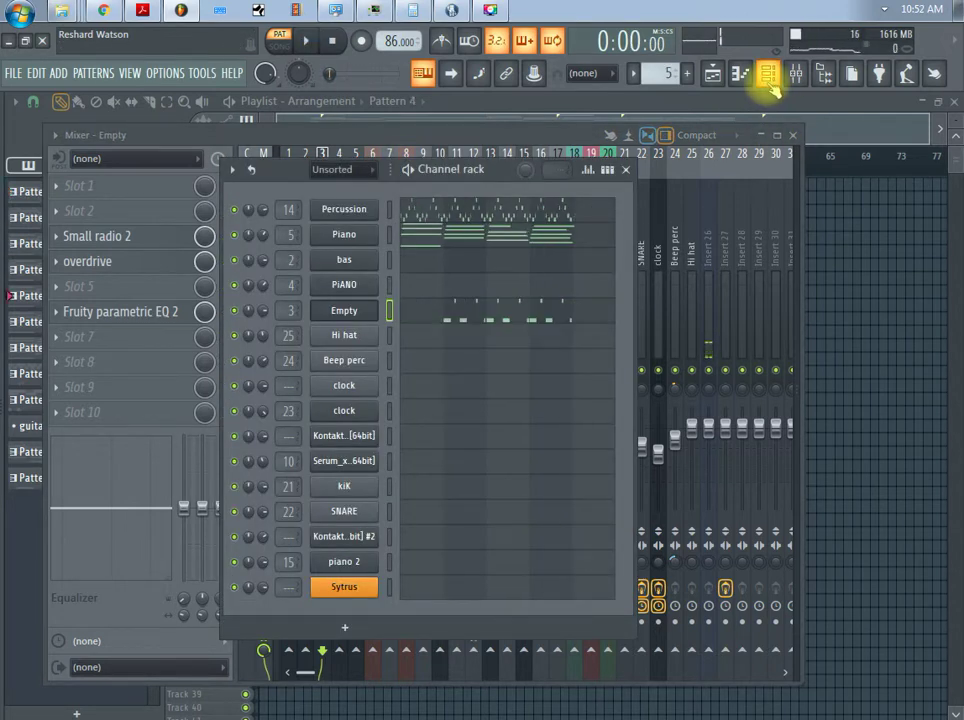
key("KP_Add")
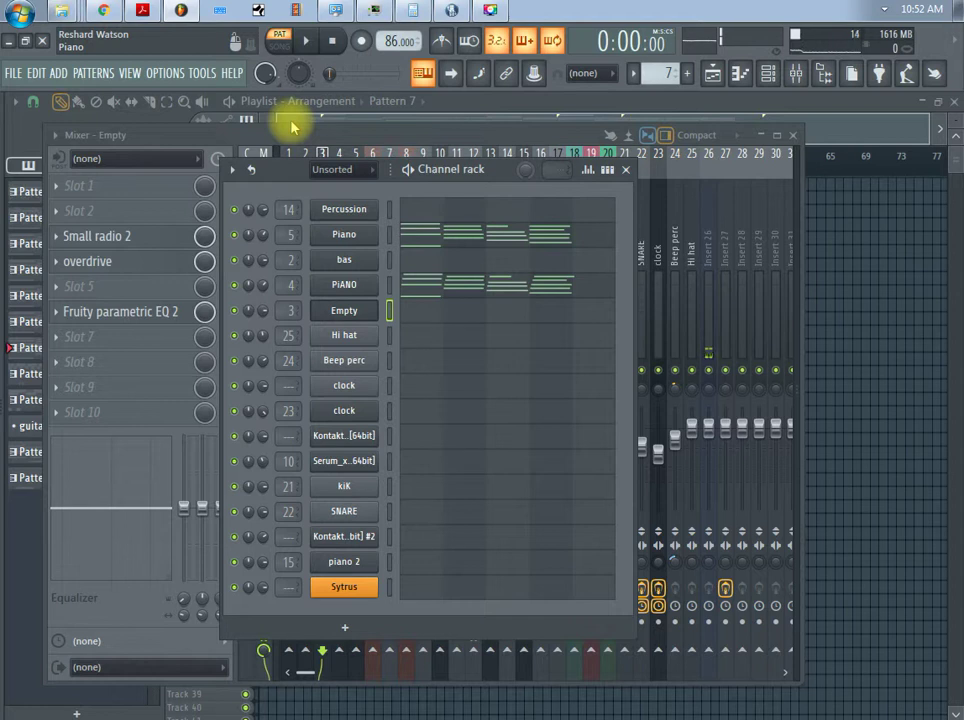
key("space")
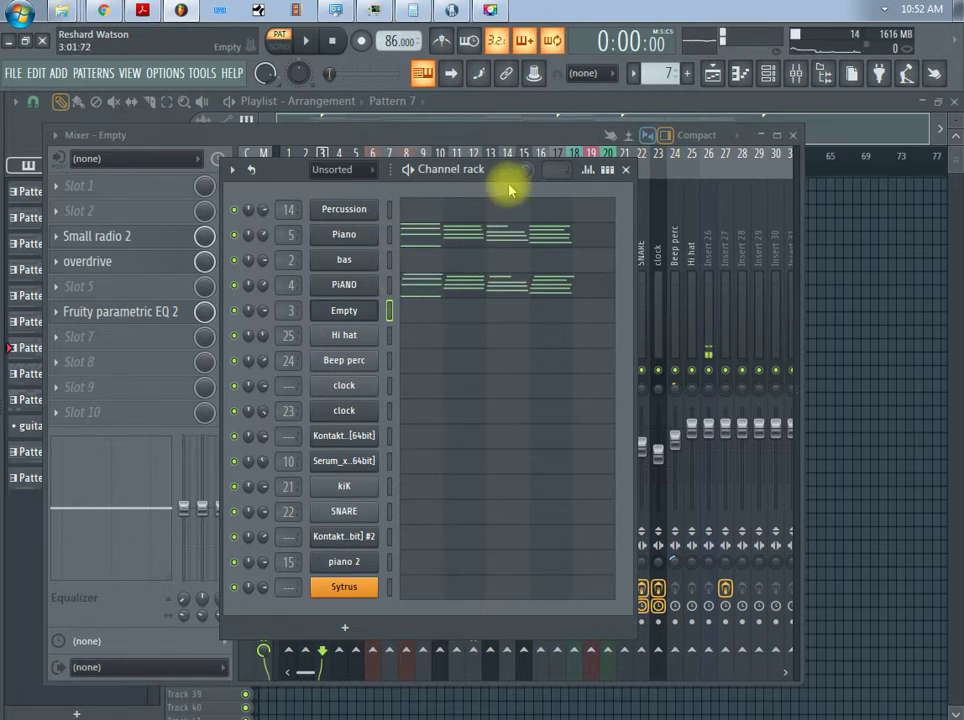
- Switch to pattern 8, check the bas and Percussion channels, and play the drum pattern through
key("KP_Add")
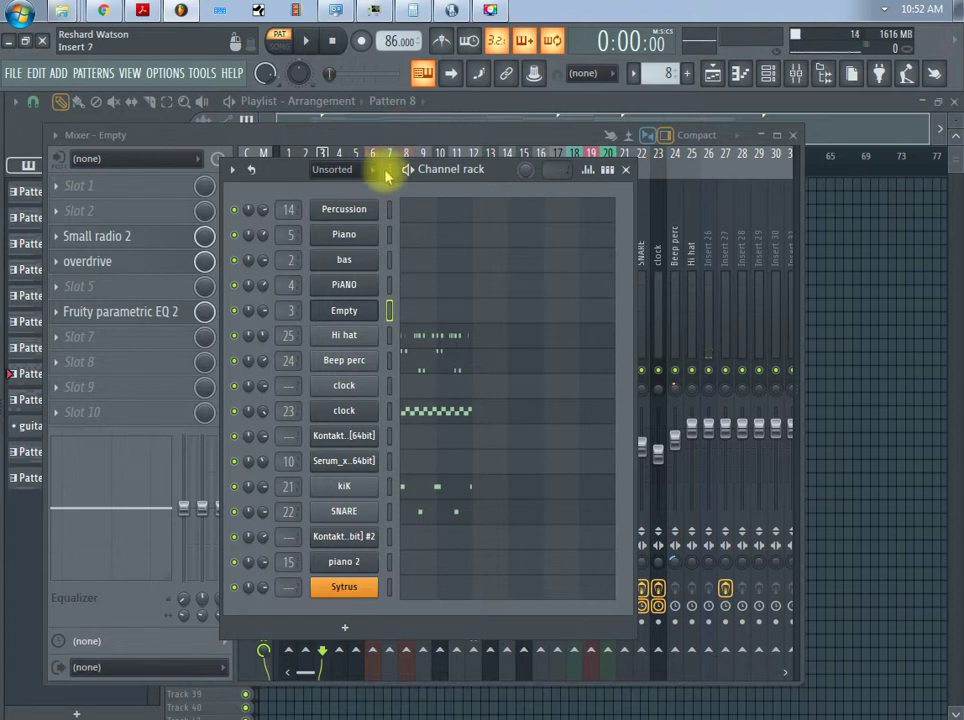
left_click(366, 263)
left_click(366, 262)
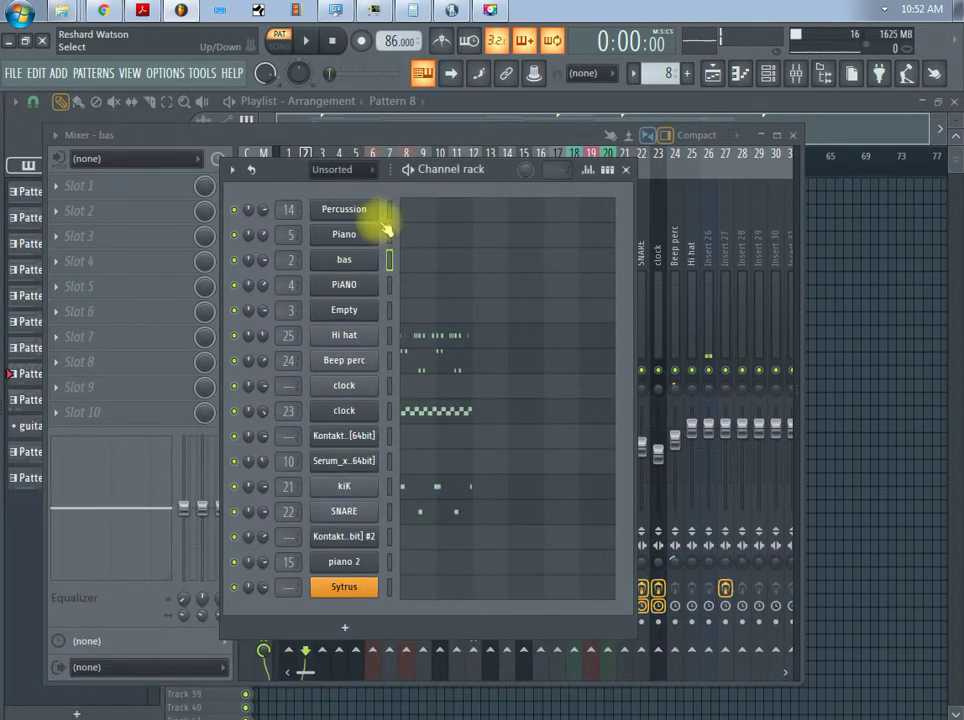
left_click(357, 210)
left_click(359, 210)
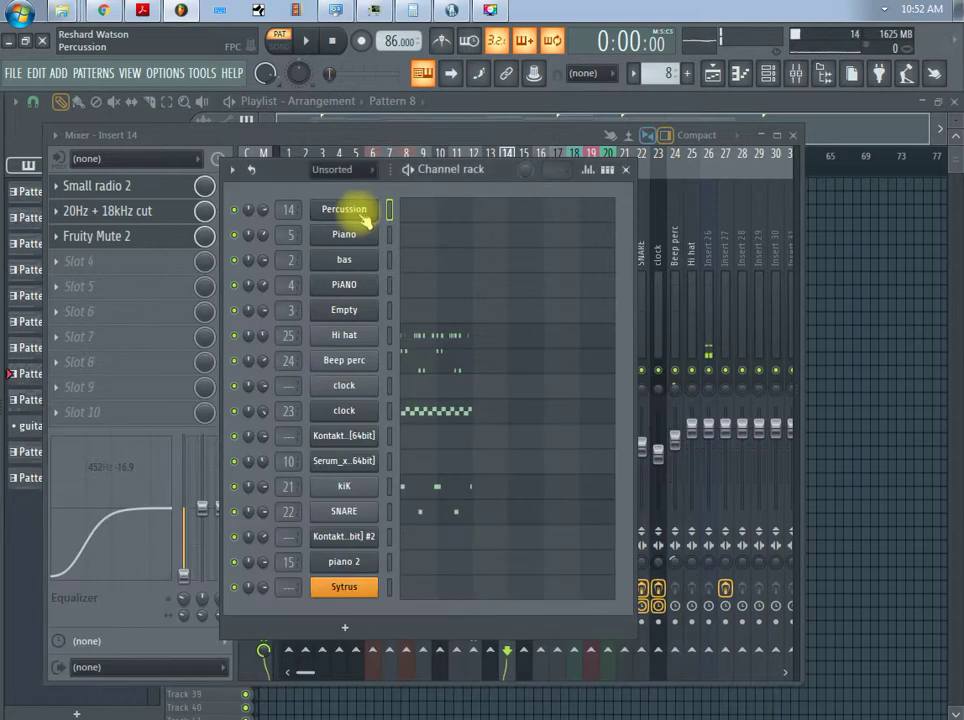
left_click(318, 43)
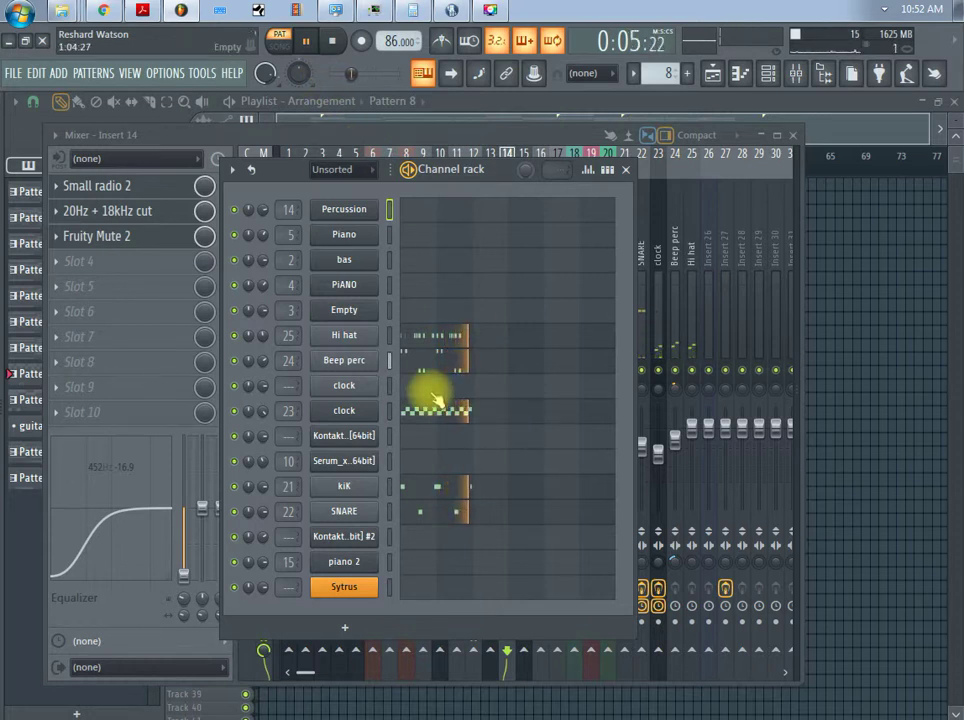
key("space")
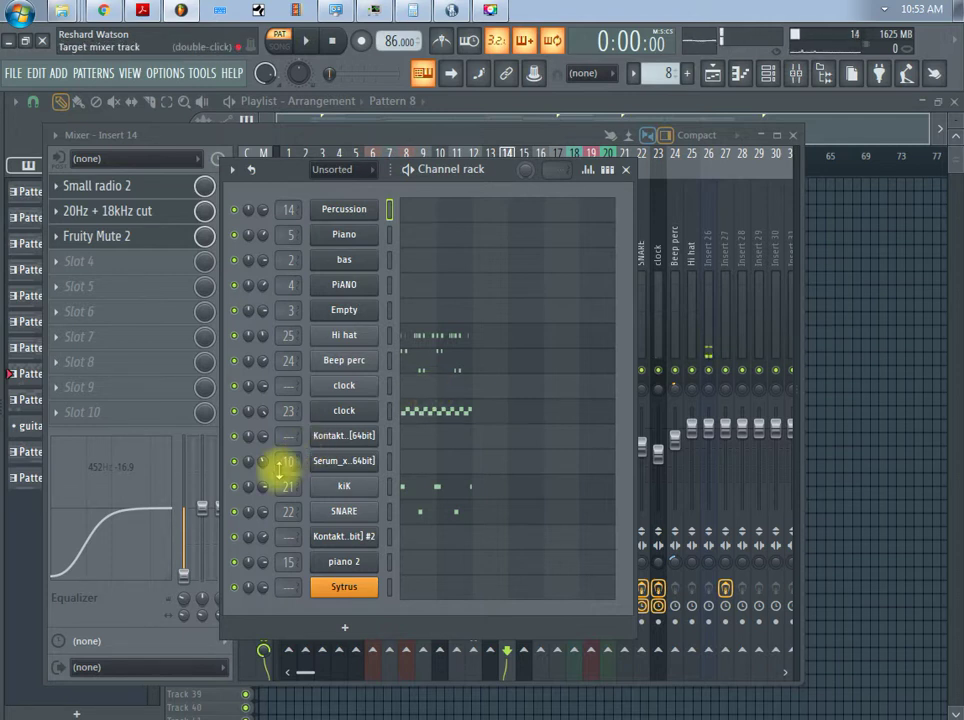
- Replay the start of pattern 8 several times to hear how its kick and percussion layers sound together
right_click(238, 490)
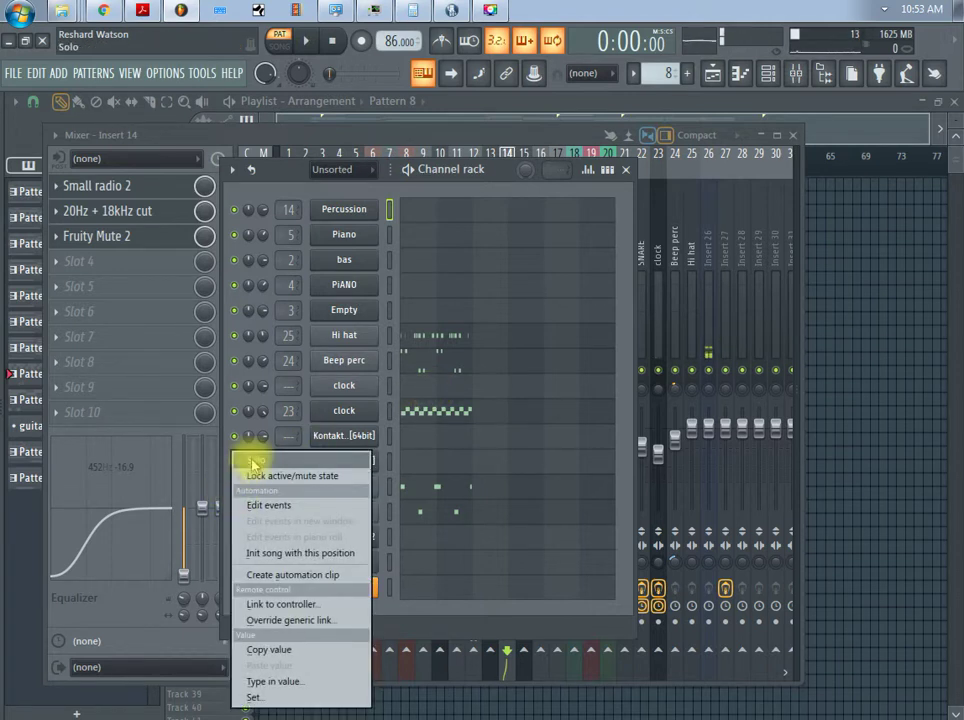
left_click(297, 105)
key("space")
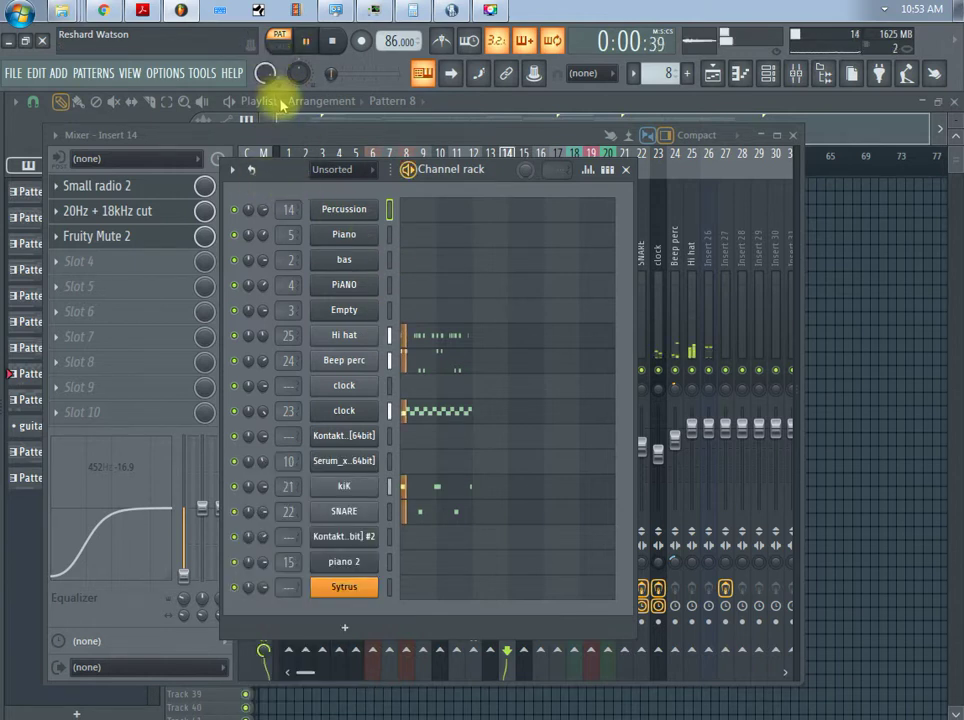
key("space")
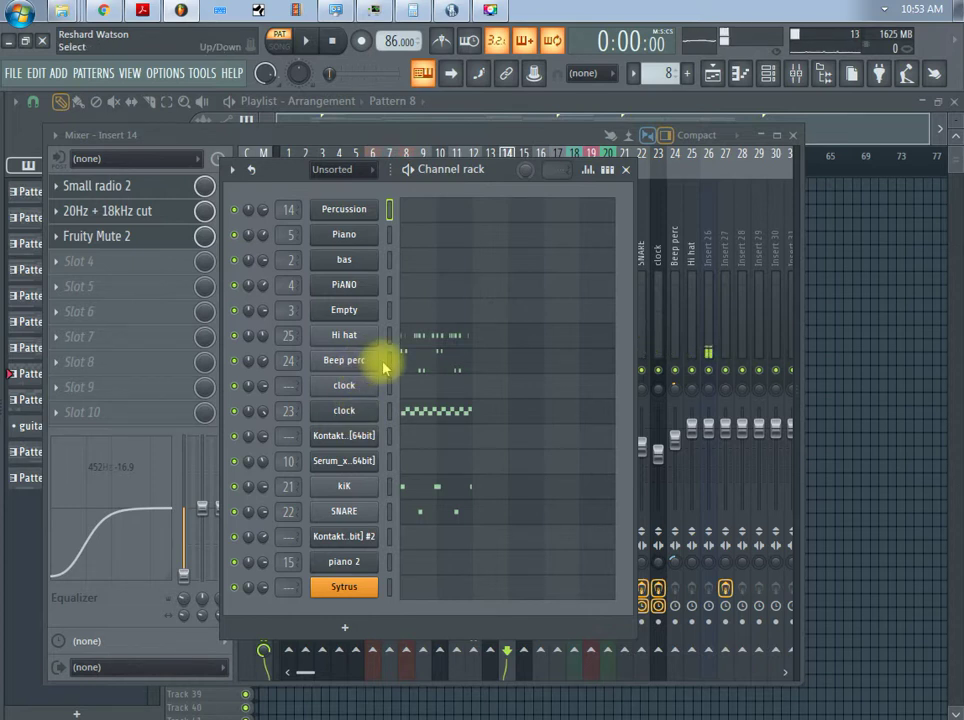
key("space")
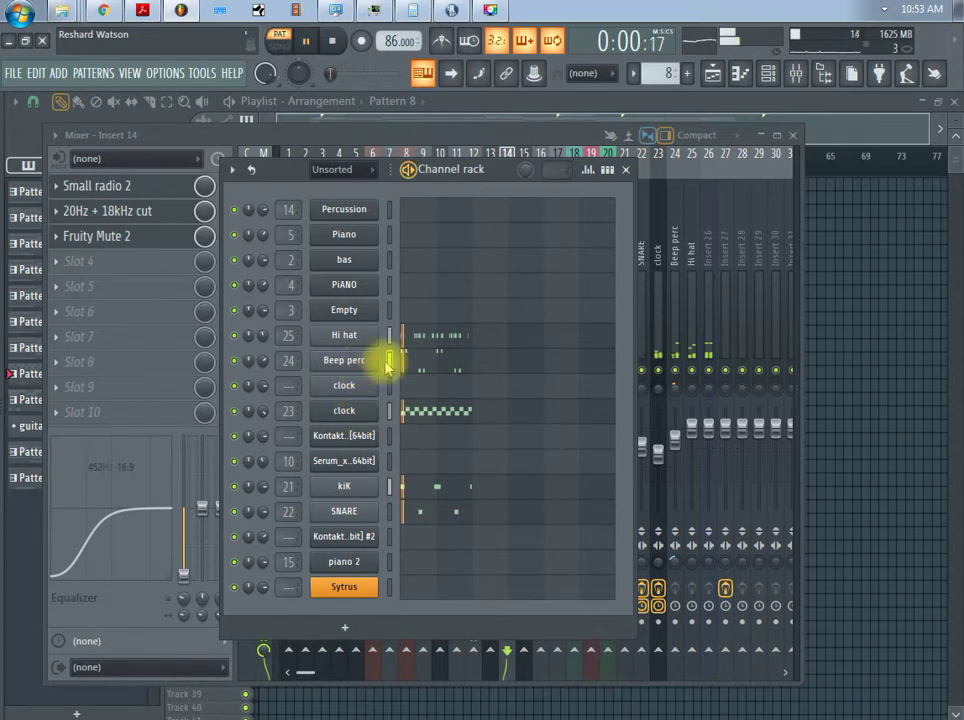
key("space")
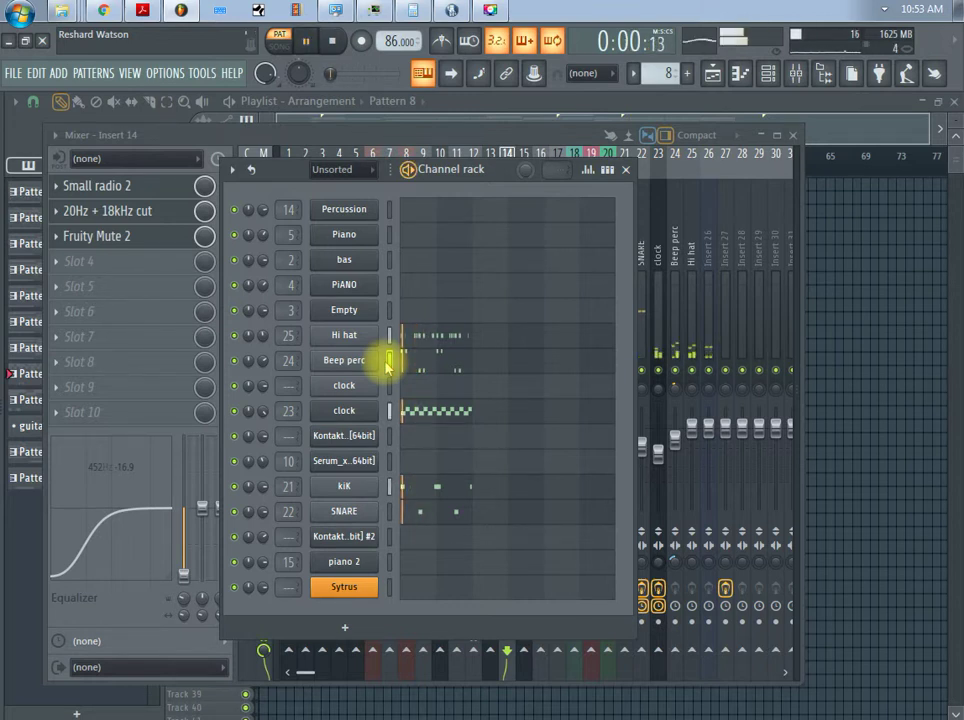
key("space")
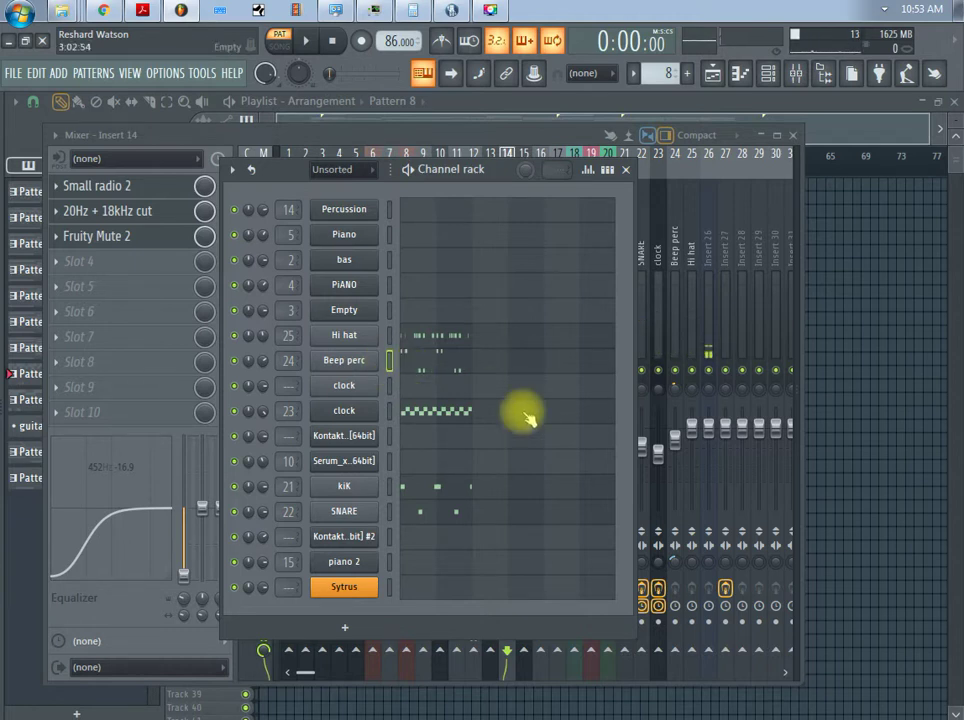
- Open the Beep perc notes in the piano roll, enlarge the velocity area and play the pattern
left_click(440, 370)
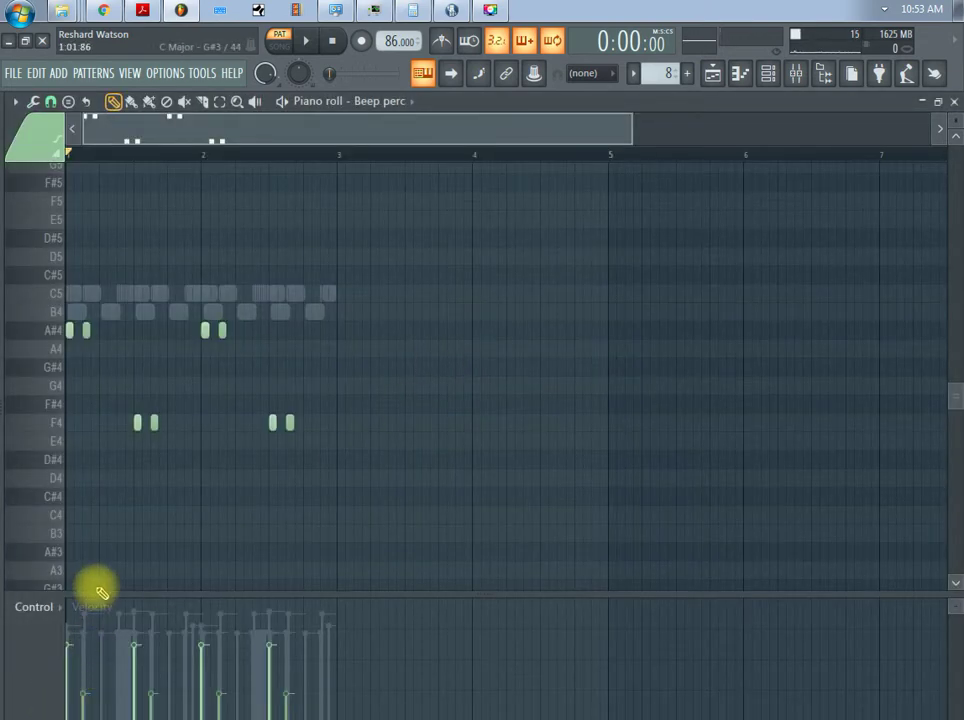
left_click_drag(103, 598, 142, 387)
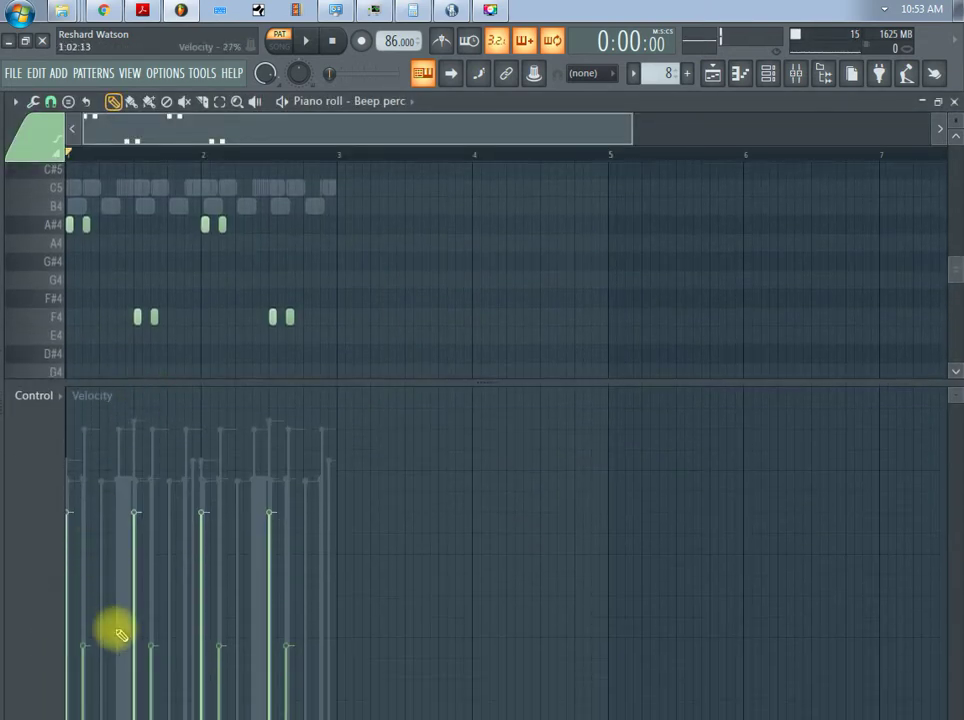
key("space")
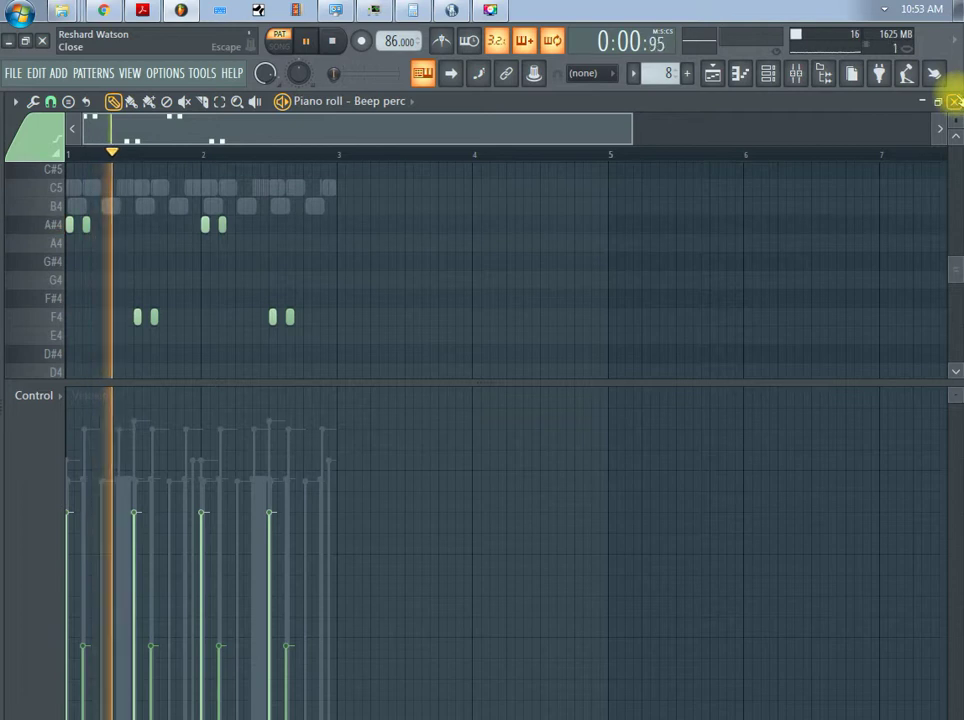
- Stop playback, close the Beep perc piano roll and play pattern 8 briefly in the channel rack
key("space")
left_click(953, 101)
right_click(234, 338)
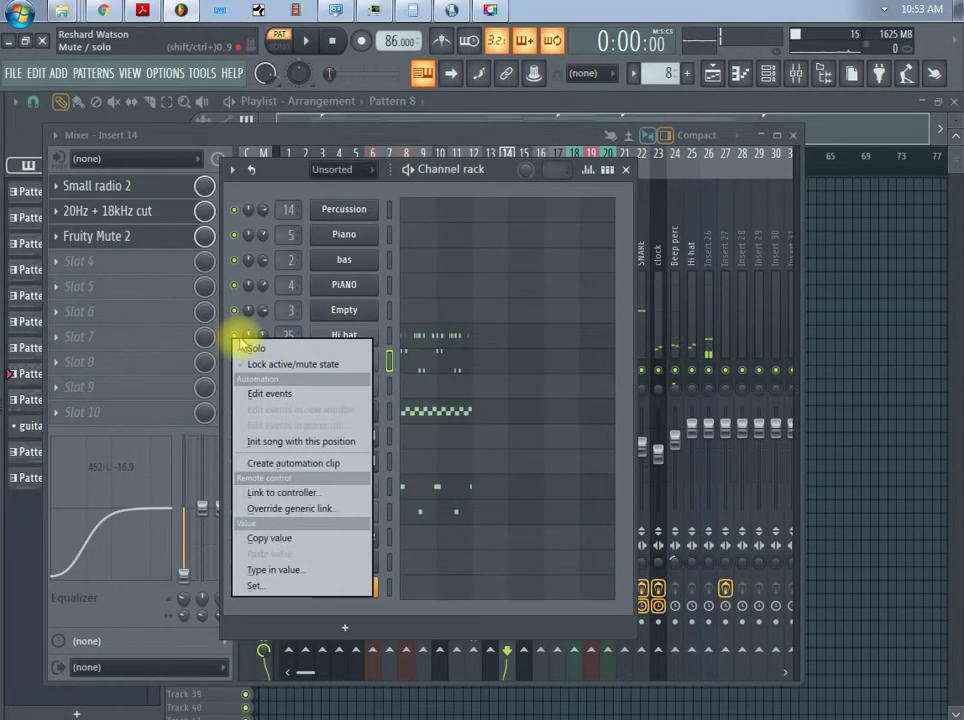
left_click(236, 333)
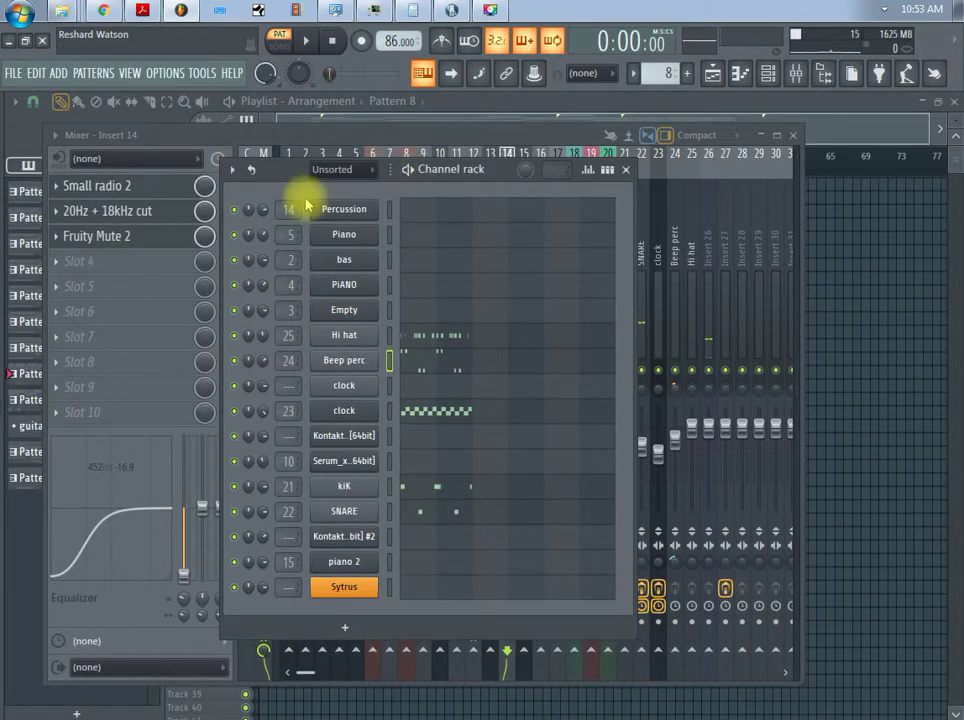
key("space")
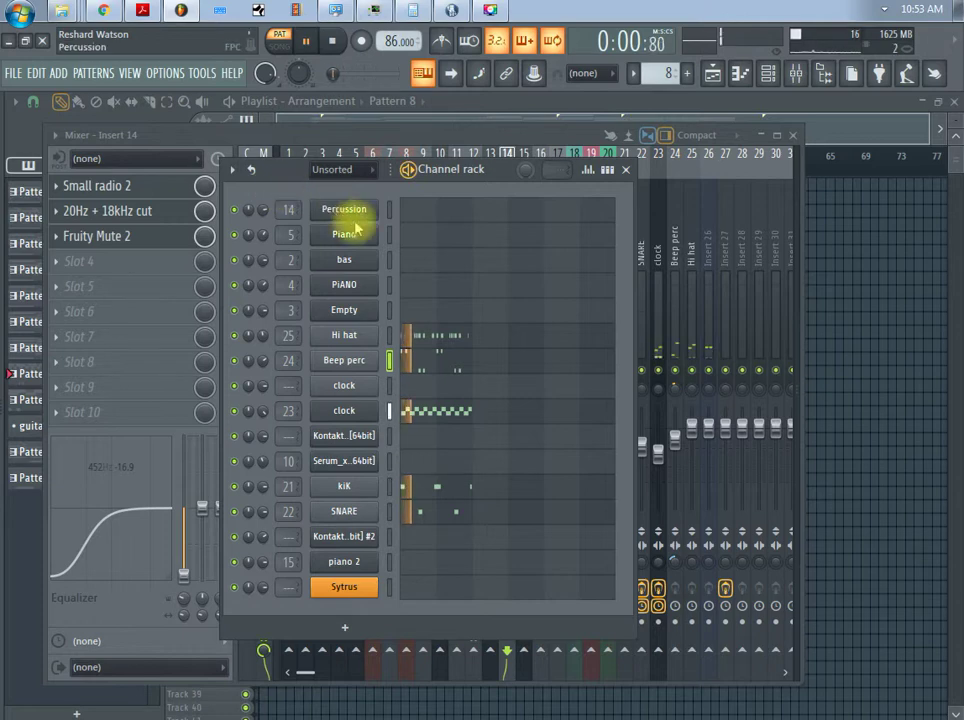
key("space")
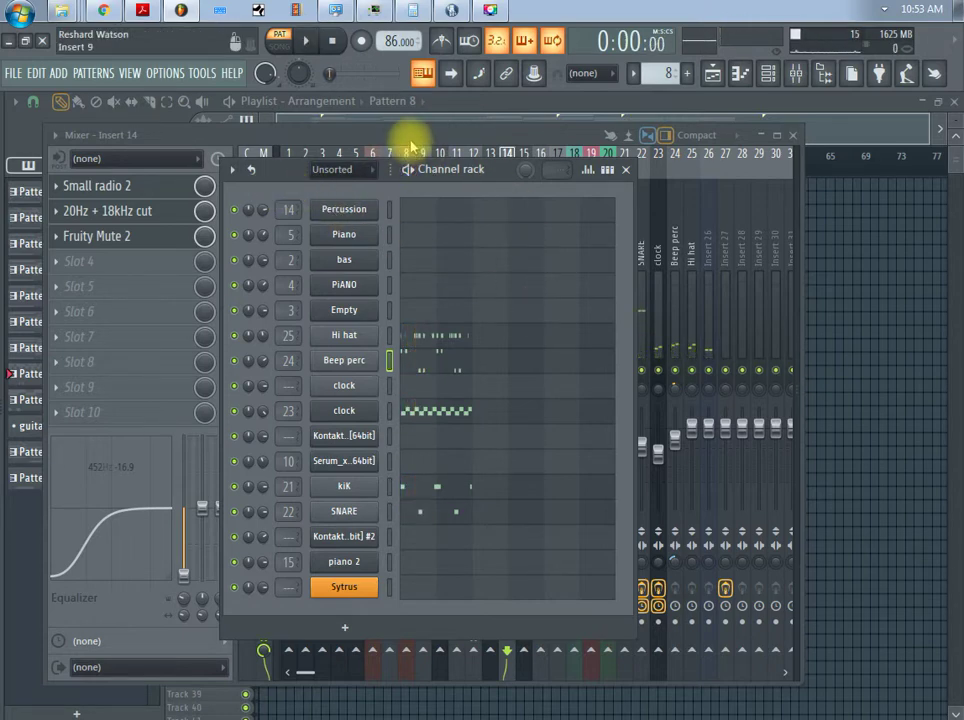
- Step through patterns 9 to 12 in the channel rack while listening to each one
left_click(407, 143)
left_click(772, 75)
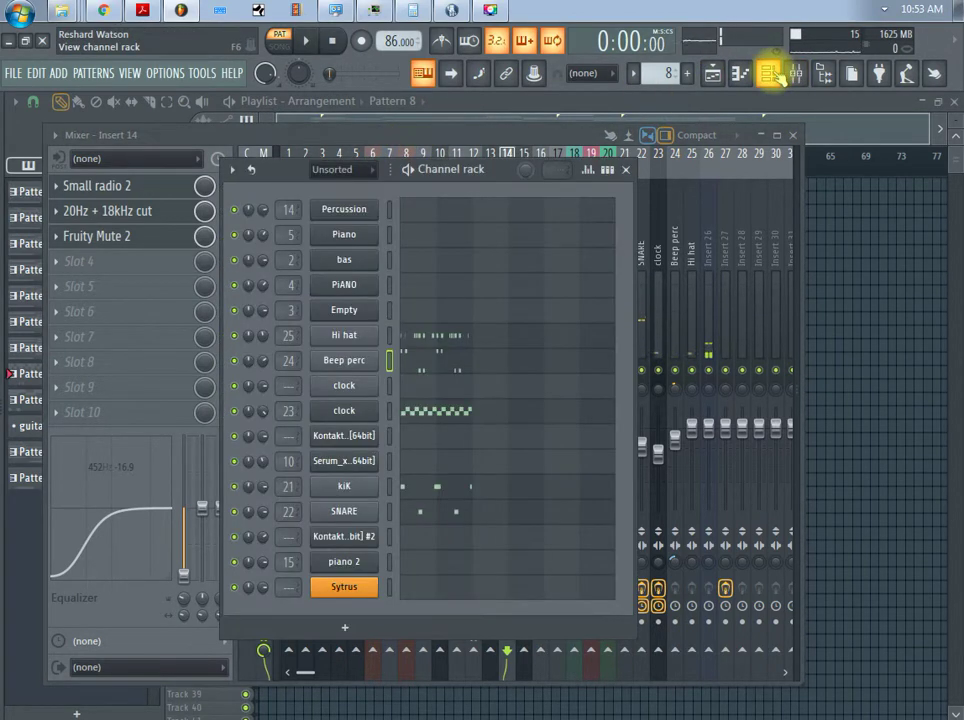
key("KP_Add")
key("space")
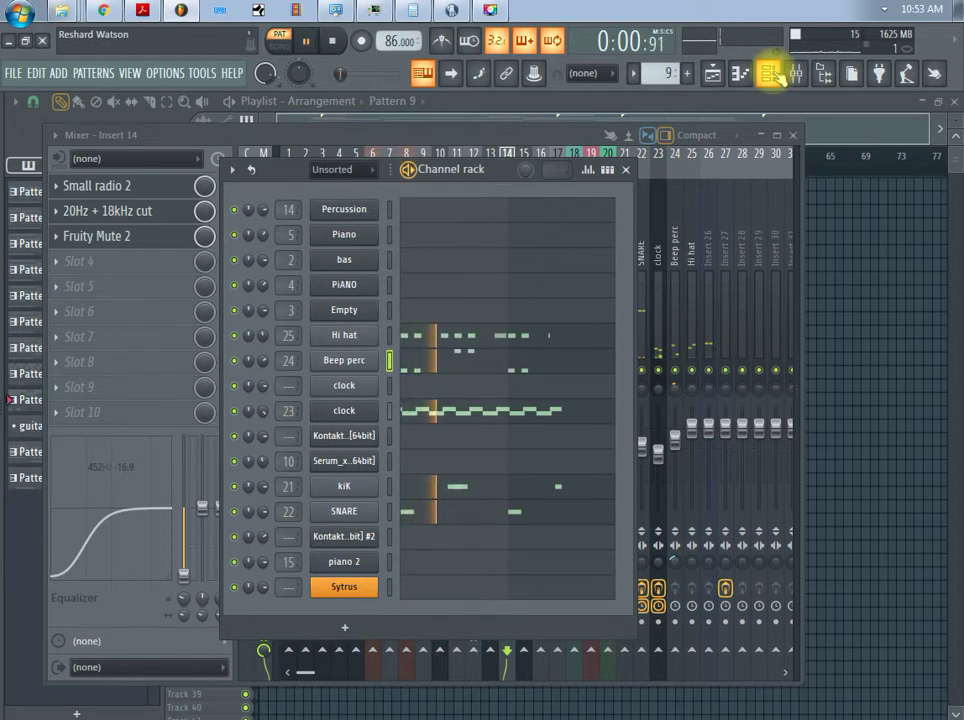
key("KP_Add")
key("KP_Add")
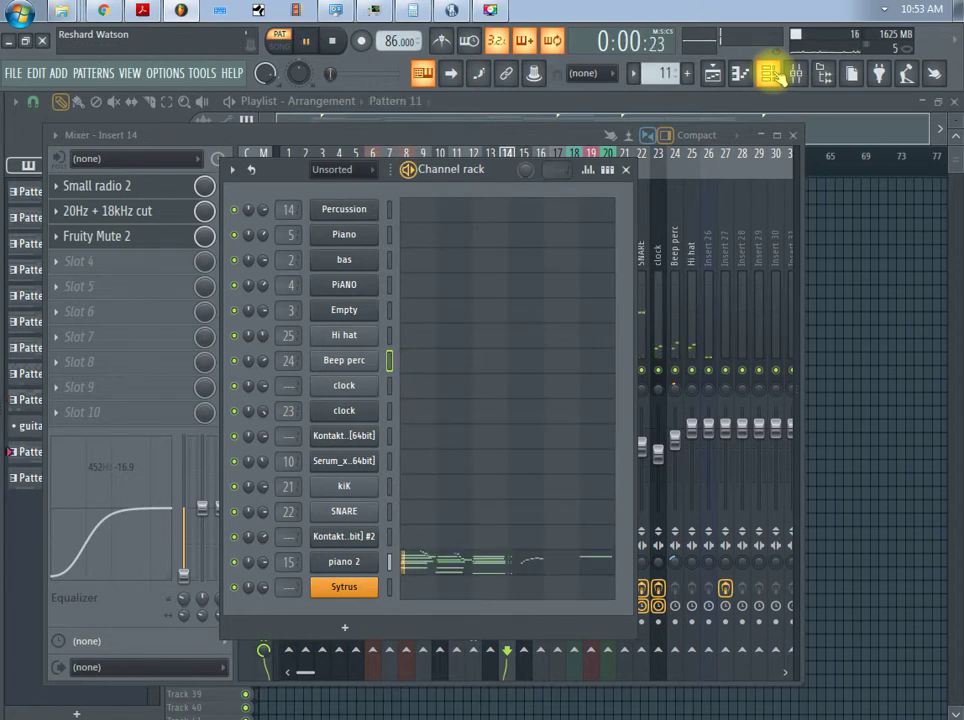
key("KP_Add")
key("space")
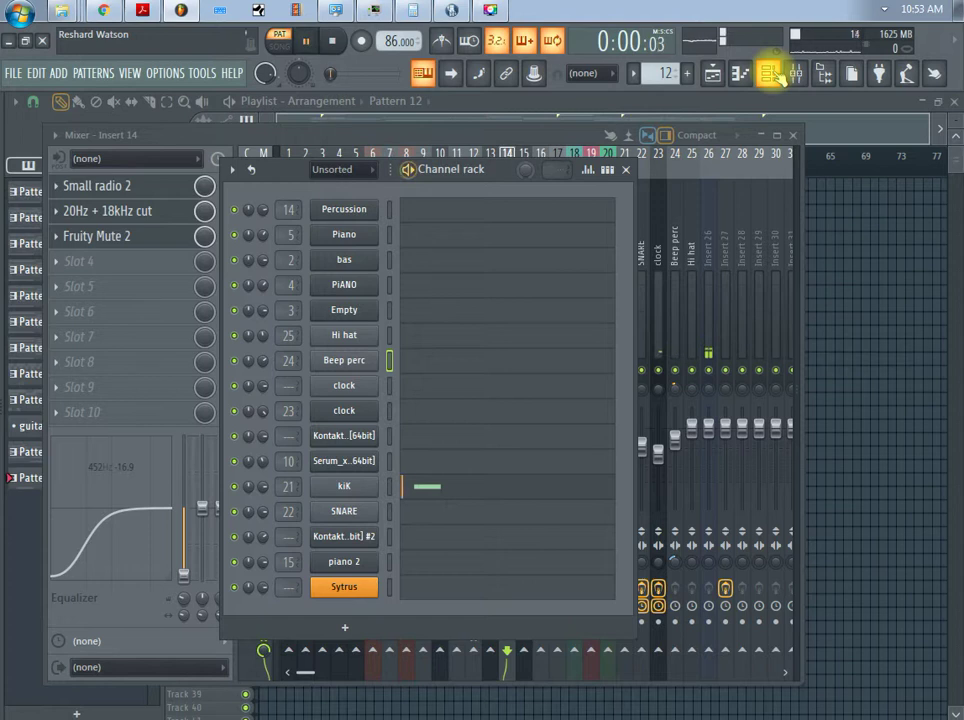
- Go back through the patterns to pattern 2 while playing, and stop playback
key("KP_Add")
key("KP_Add")
key("KP_Subtract")
key("KP_Subtract")
key("KP_Subtract")
key("KP_Subtract")
key("KP_Subtract")
key("KP_Subtract")
key("KP_Subtract")
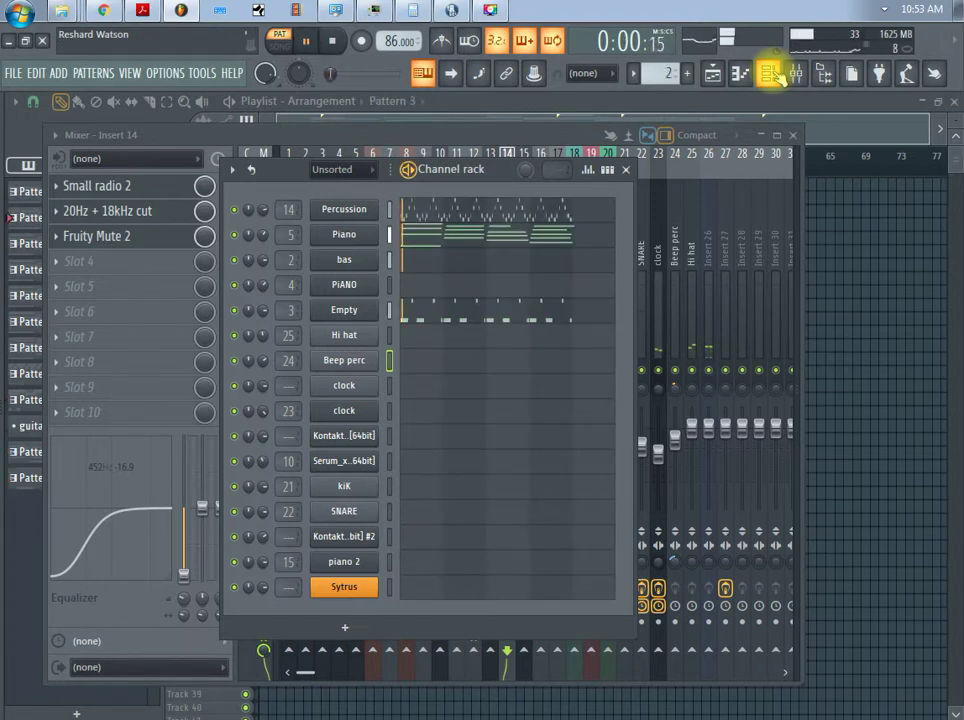
key("space")
- Step forward through the patterns to the guitar] pattern to see which channels each one uses
key("KP_Add")
key("KP_Add")
key("KP_Add")
key("KP_Add")
key("KP_Add")
key("KP_Add")
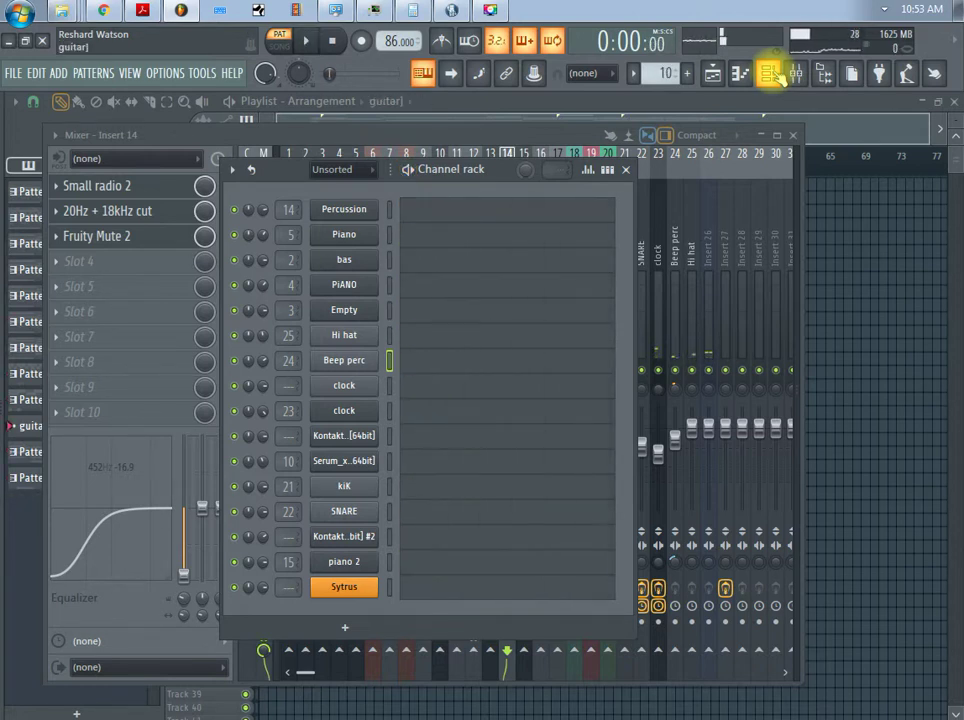
- Return to pattern 1, advance to pattern 8 and go back to pattern 6, comparing their channel contents
key("KP_Subtract")
key("KP_Subtract")
key("KP_Subtract")
key("KP_Subtract")
key("KP_Subtract")
key("KP_Subtract")
key("KP_Subtract")
key("KP_Subtract")
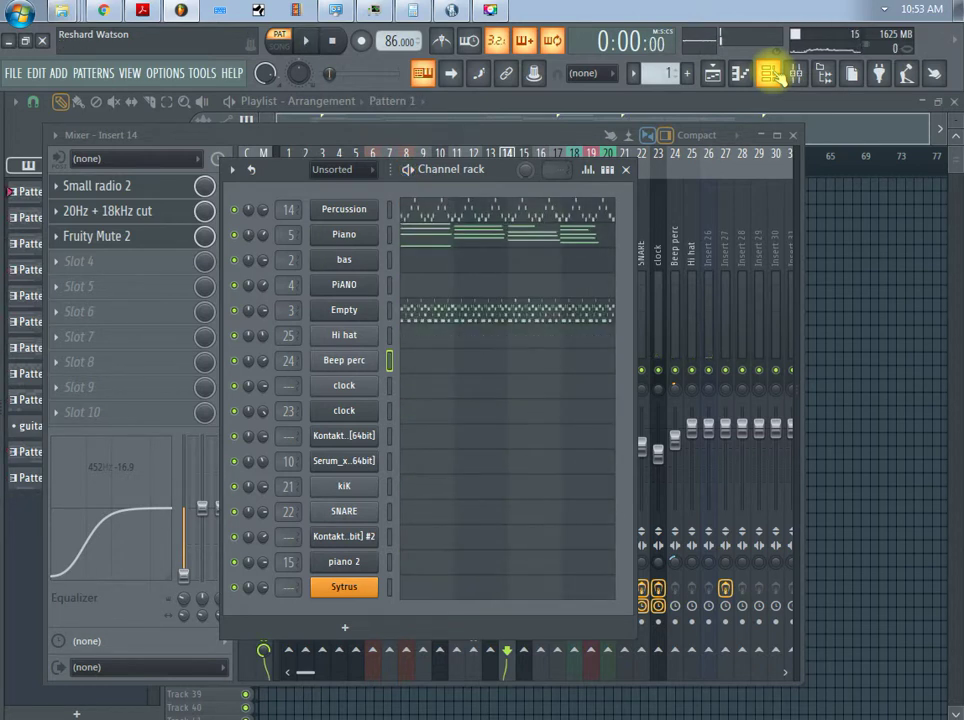
key("KP_Add")
key("KP_Add")
key("KP_Add")
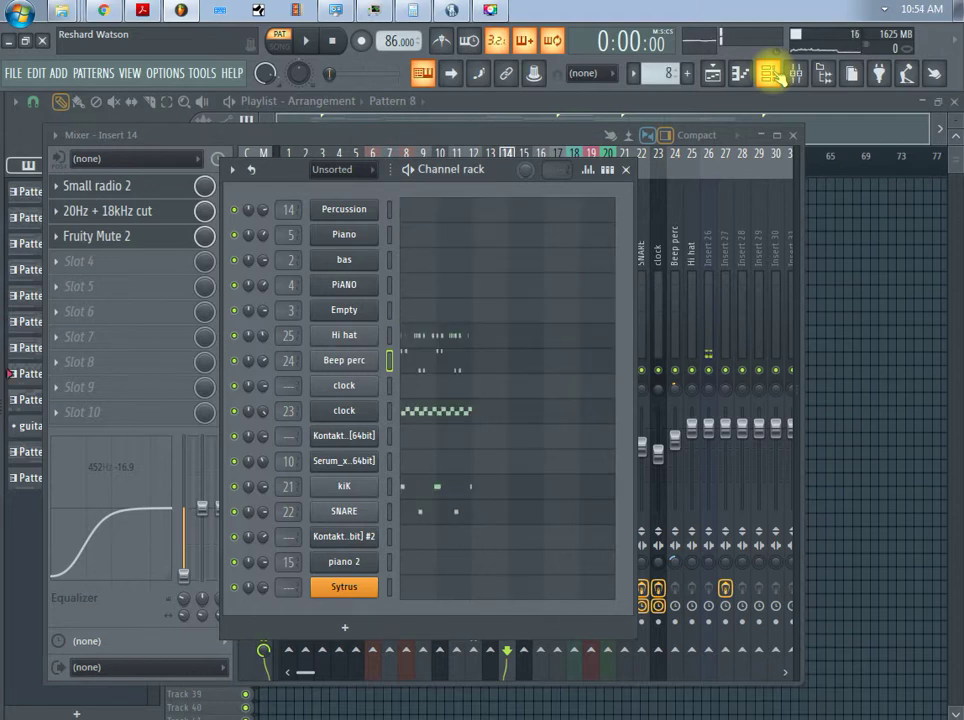
key("KP_Subtract")
key("KP_Subtract")
key("KP_Subtract")
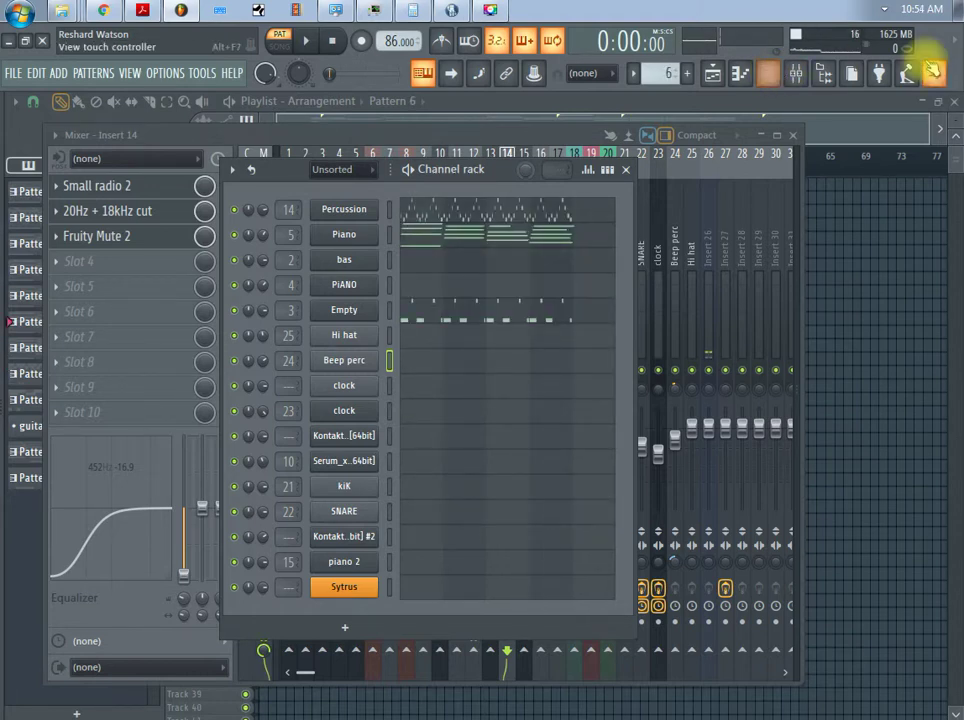
- Bring the playlist forward and play the song from bar 29, where patterns 6 and 7 start
left_click(775, 106)
scroll(373, 283, "up", 4)
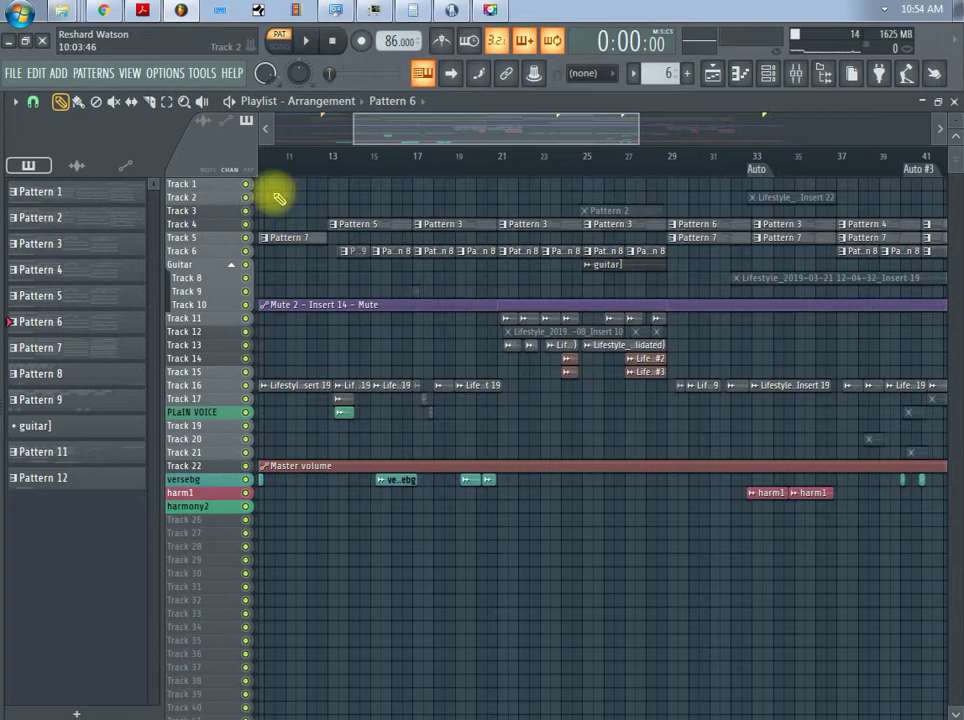
scroll(387, 275, "up", 5)
mouse_move(349, 163)
left_mouse_down()
mouse_move(387, 168)
mouse_move(390, 160)
left_mouse_up()
left_click(886, 165)
key("space")
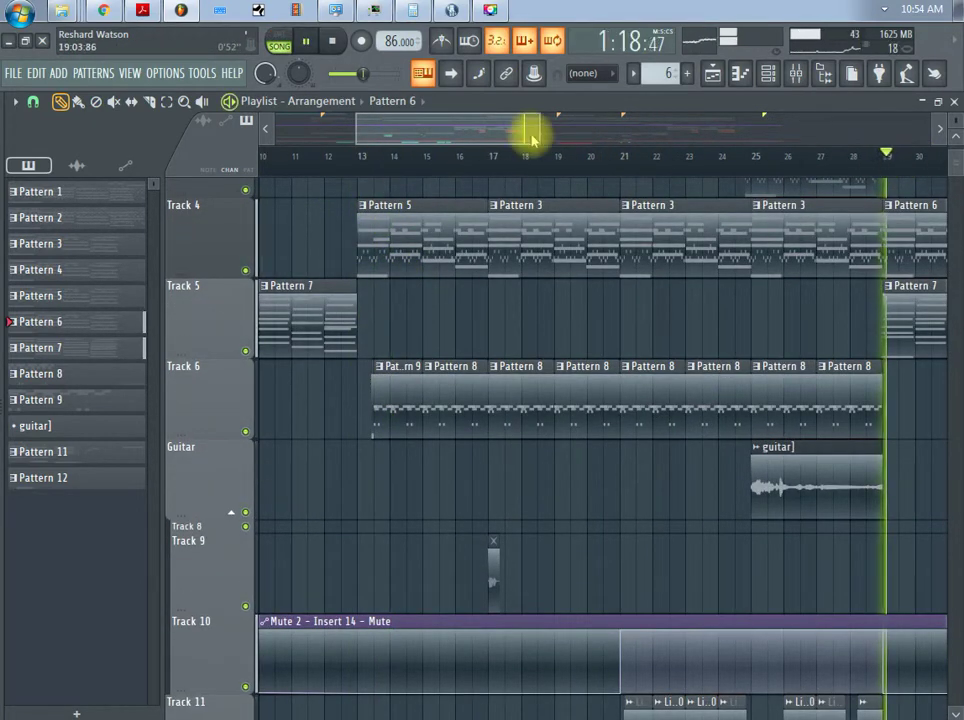
key("space")
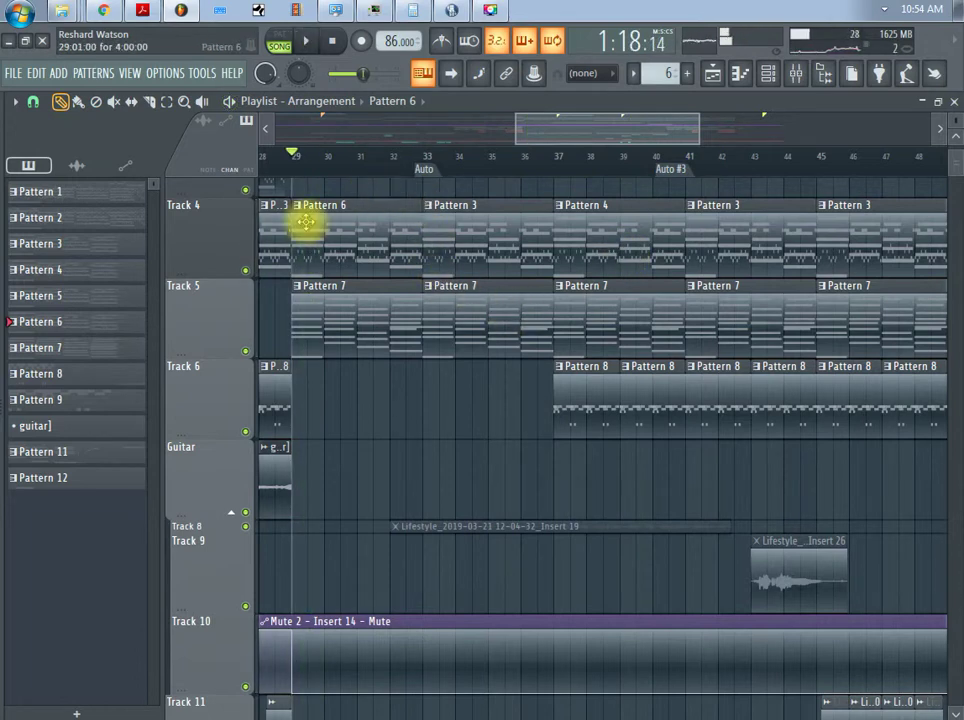
- Open the Pattern 6 clip at bar 29 and examine its bas notes in the piano roll
double_click(311, 229)
left_click(768, 73)
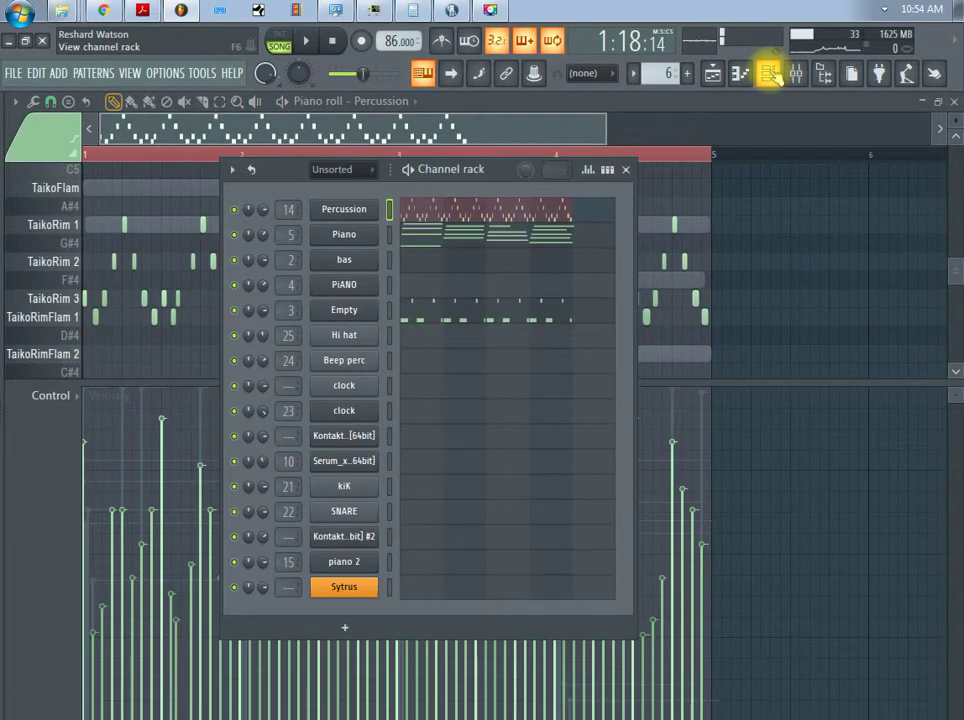
left_click(460, 258)
scroll(344, 269, "up", 2)
scroll(387, 232, "down", 4)
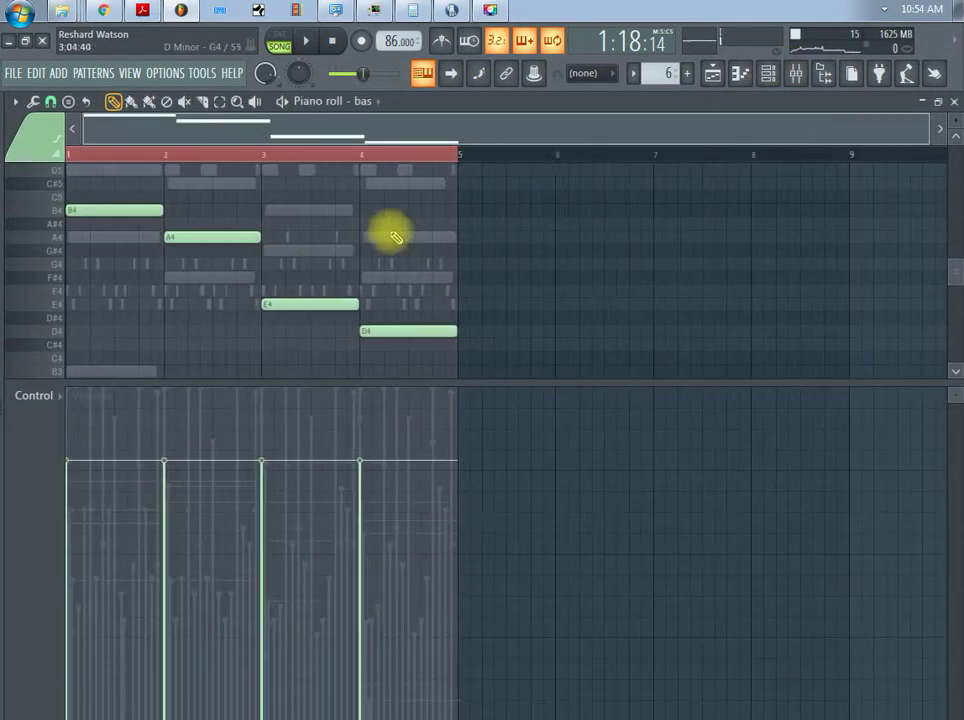
- Inspect the Serum sound settings of the Piano channel and of the bas channel, closing each one
left_click(793, 73)
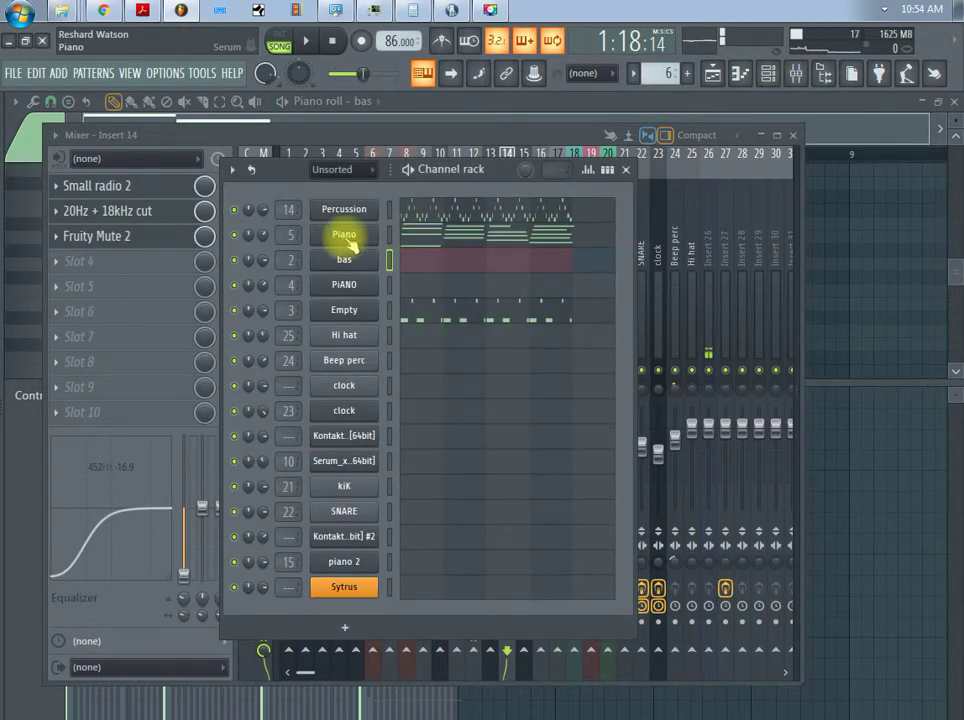
left_click(344, 234)
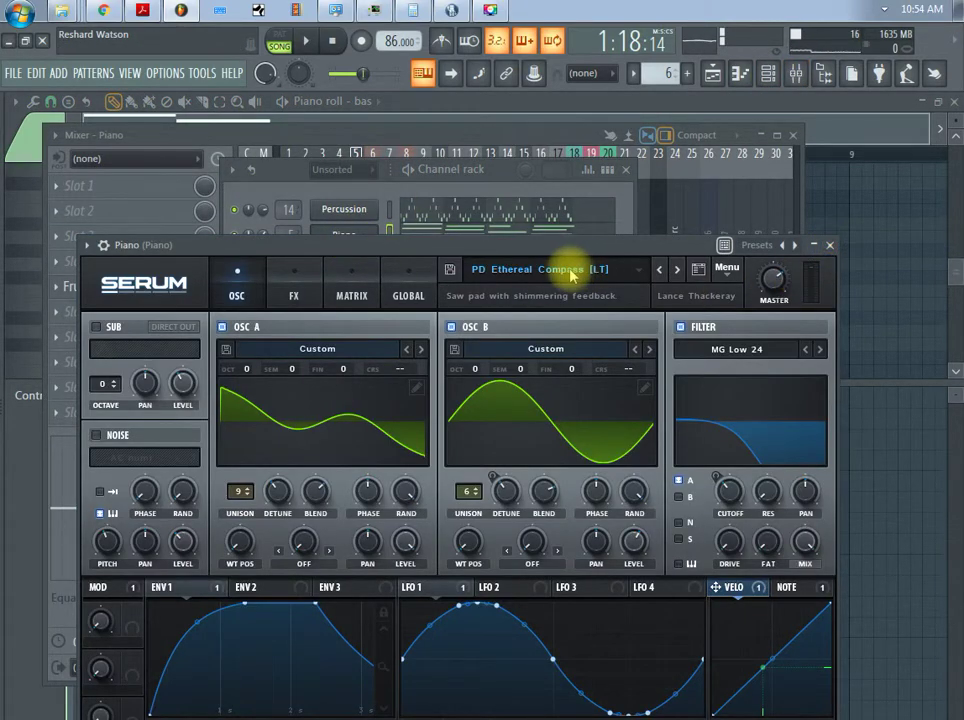
left_click(827, 247)
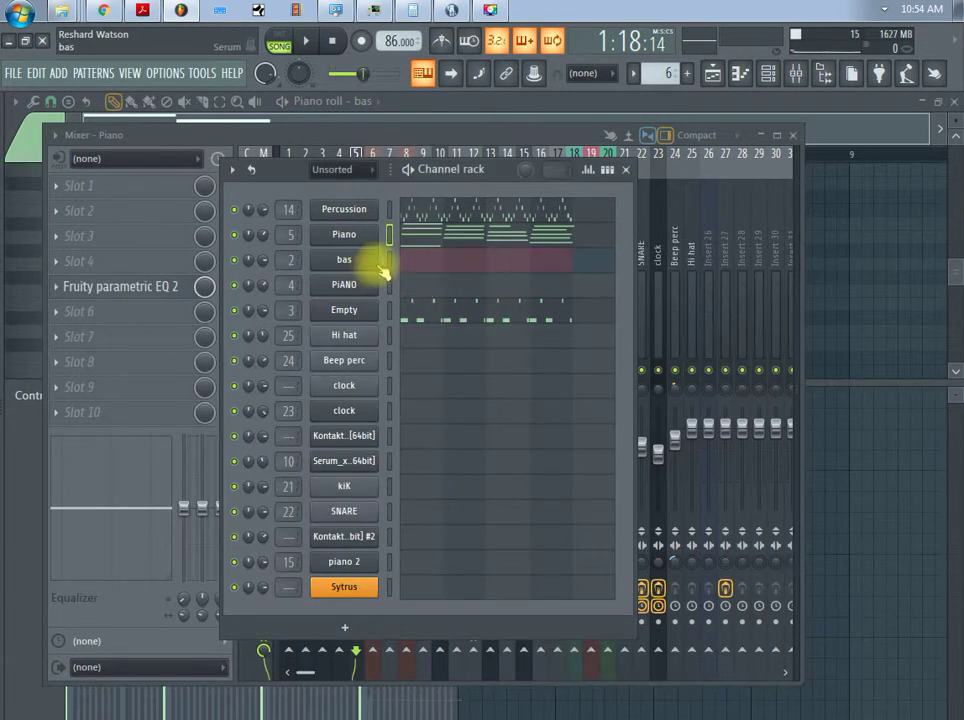
left_click(344, 260)
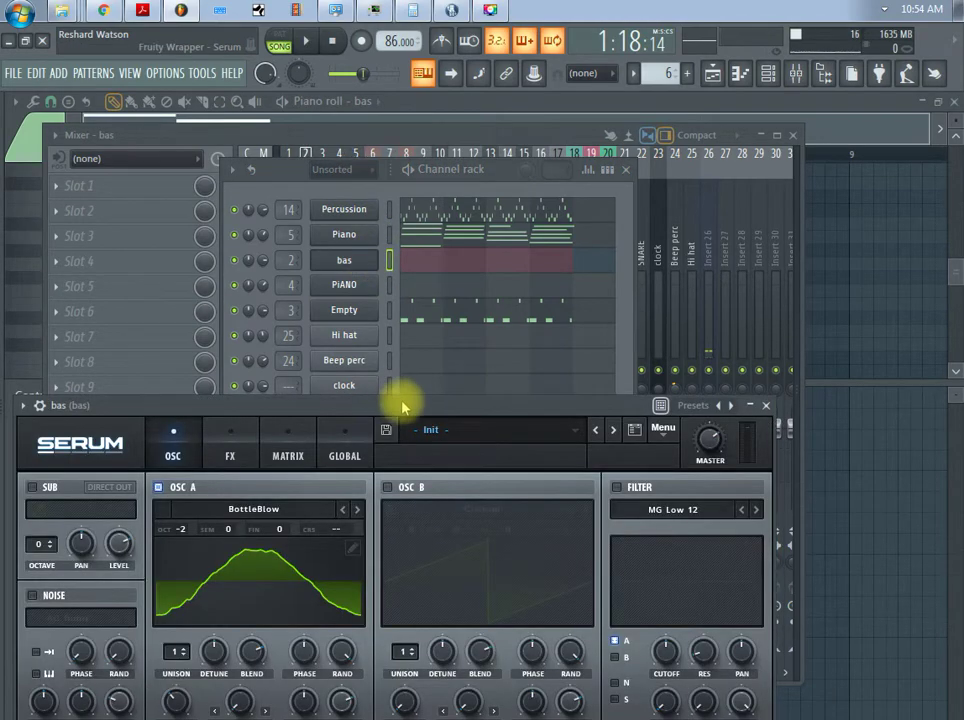
left_click_drag(413, 410, 478, 118)
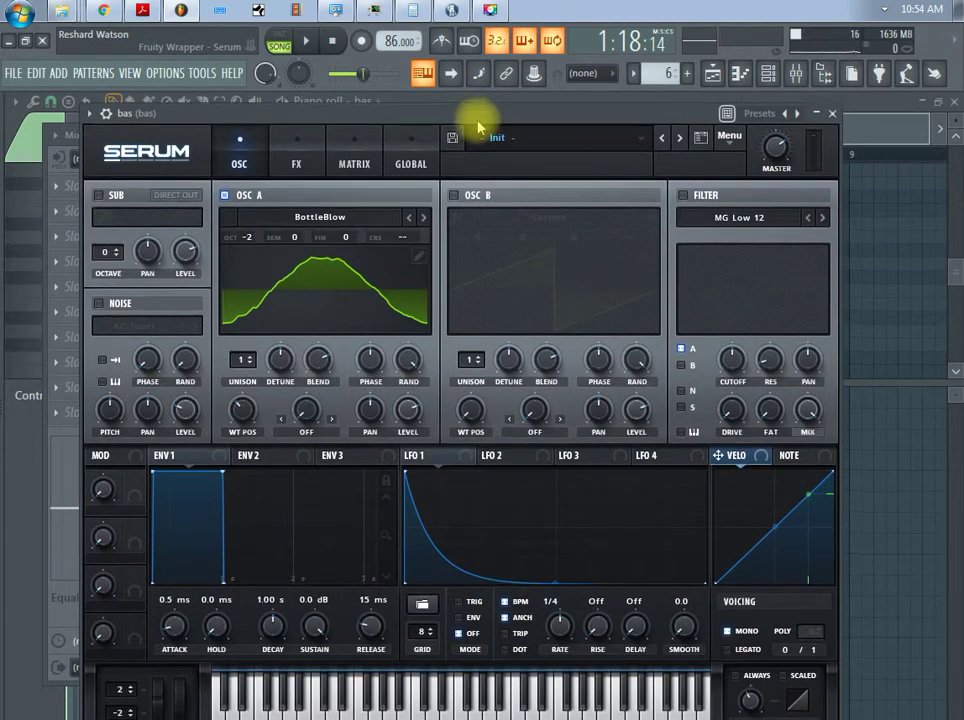
left_click(831, 113)
- Watch the mixer levels while the song plays from bar 29, then stop and close the mixer
left_click(800, 73)
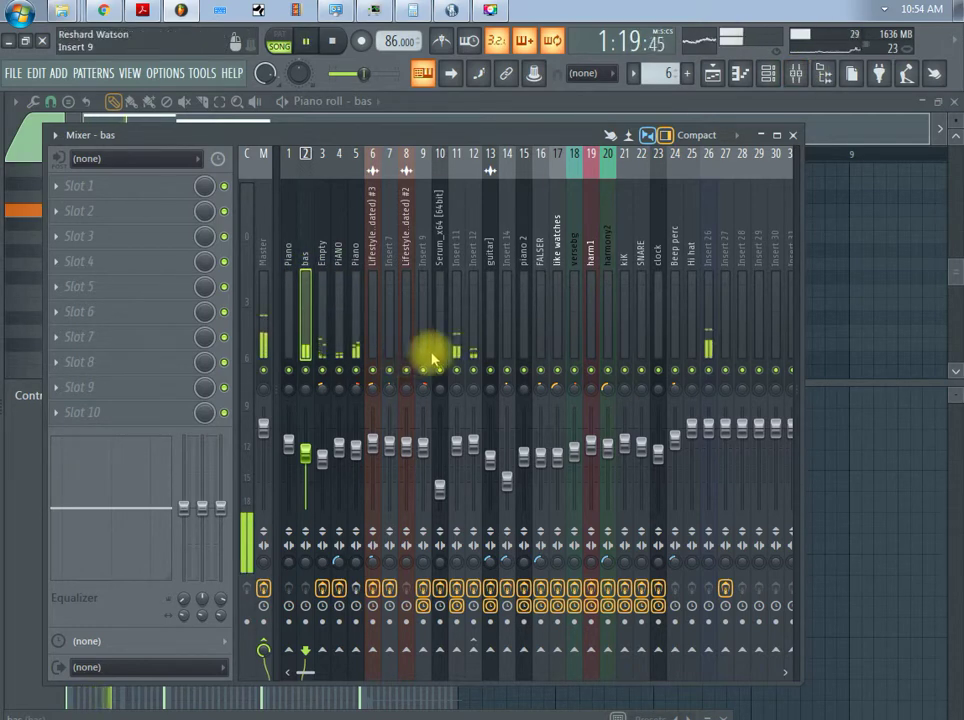
key("space")
left_click(793, 136)
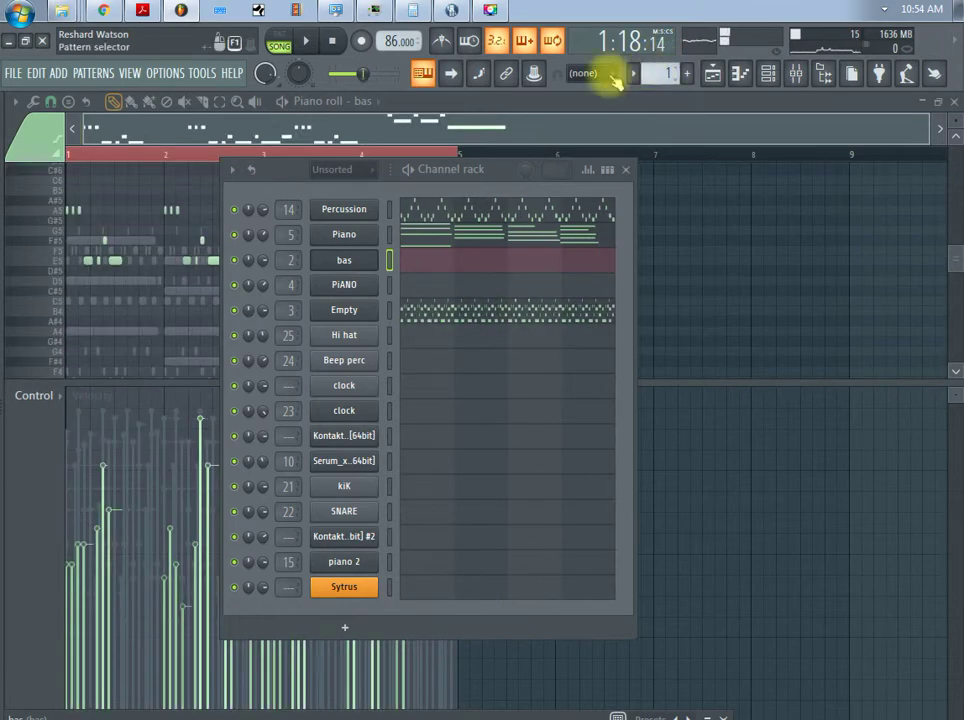
- Return to the playlist, view the whole arrangement and play the song from bar 5
left_click(712, 73)
left_click_drag(549, 125, 311, 125)
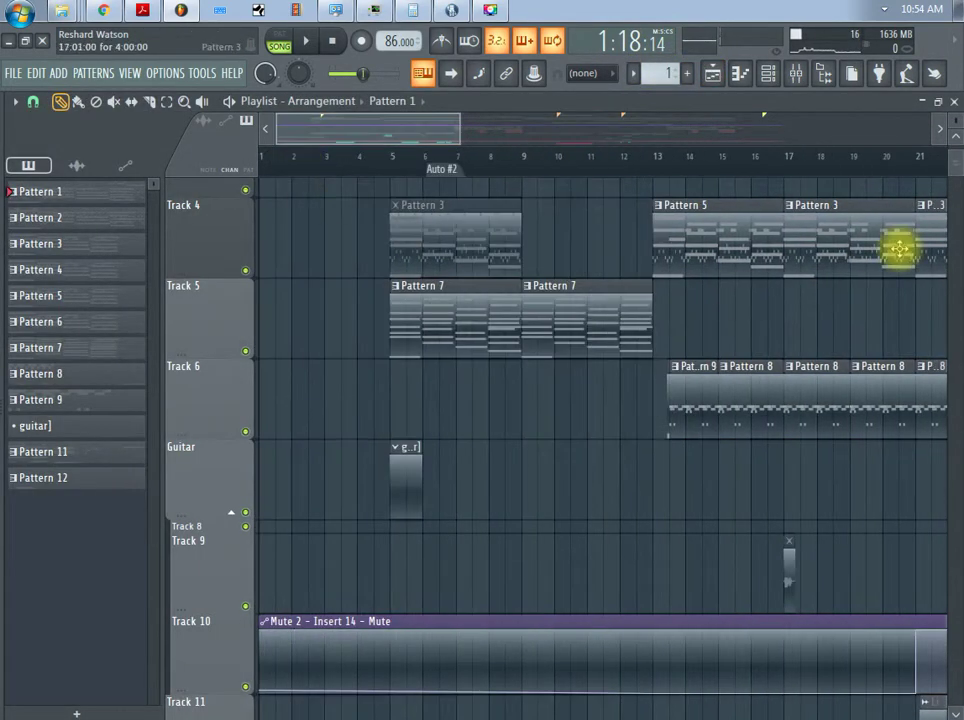
scroll(555, 258, "down", 5)
scroll(516, 237, "down", 6)
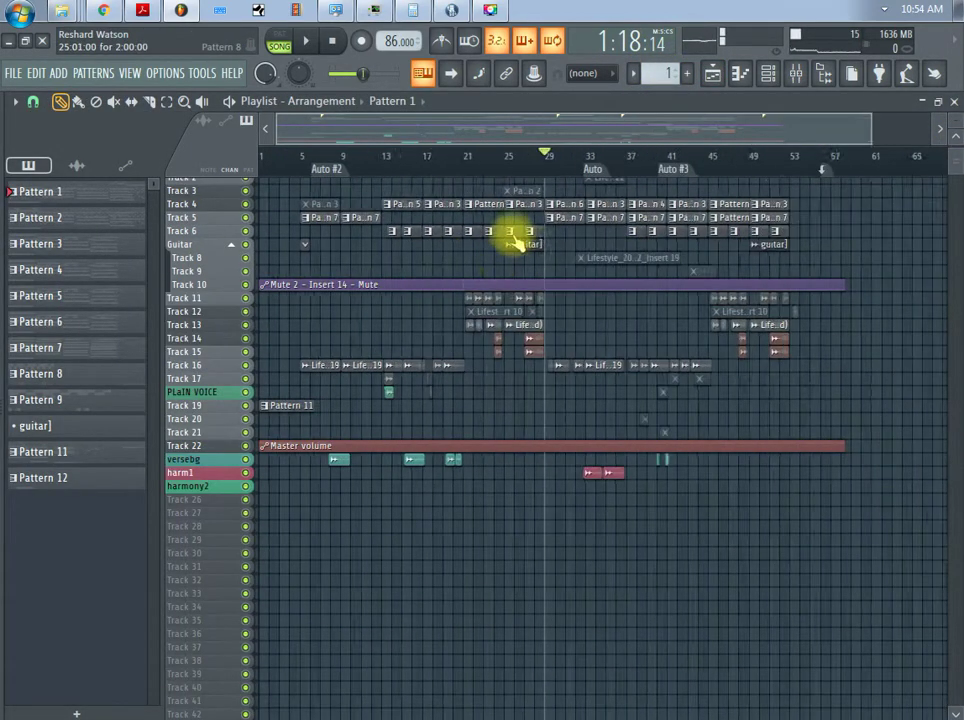
left_click_drag(280, 156, 238, 153)
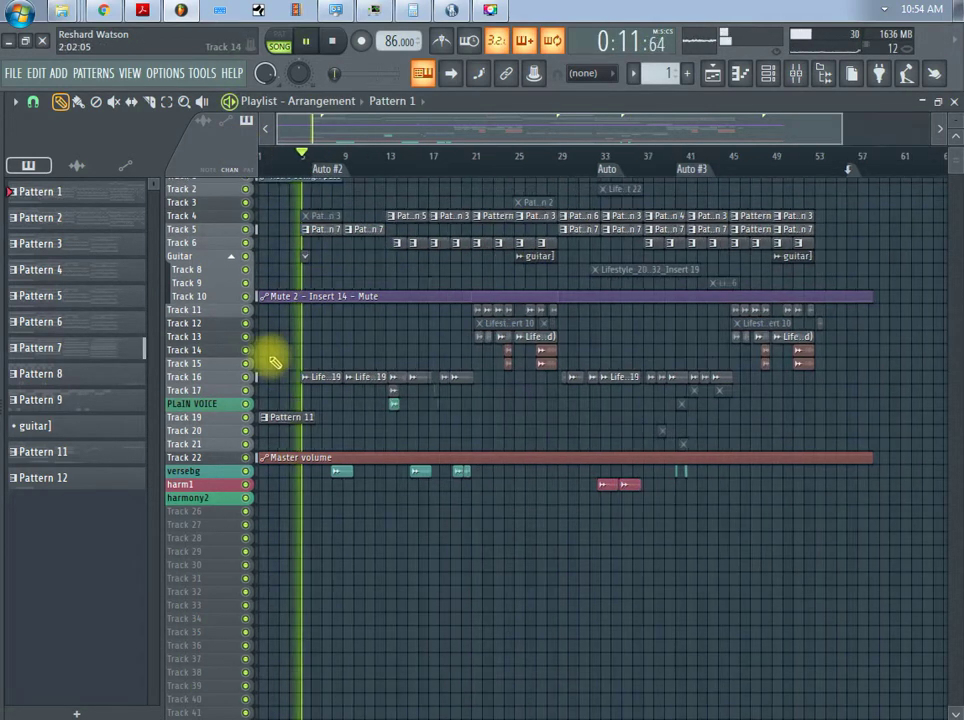
- Examine the vocal clips on Tracks 11 to 17 and the PLaIN VOICE track while the song plays
scroll(273, 344, "up", 5)
scroll(415, 307, "up", 5)
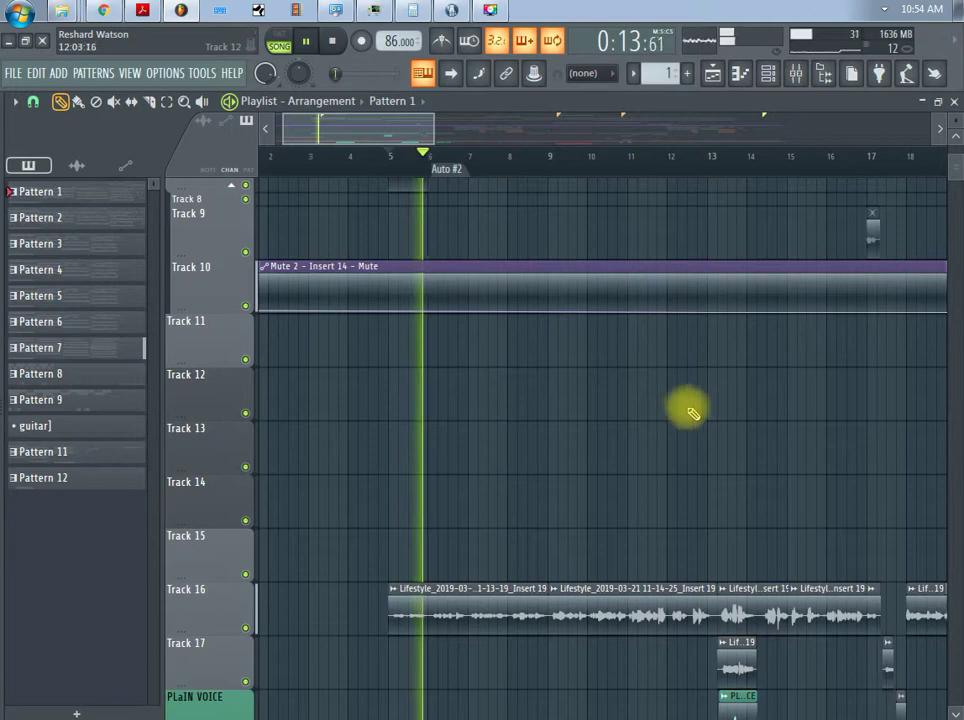
scroll(624, 447, "down", 3)
scroll(628, 454, "down", 3)
scroll(617, 441, "down", 3)
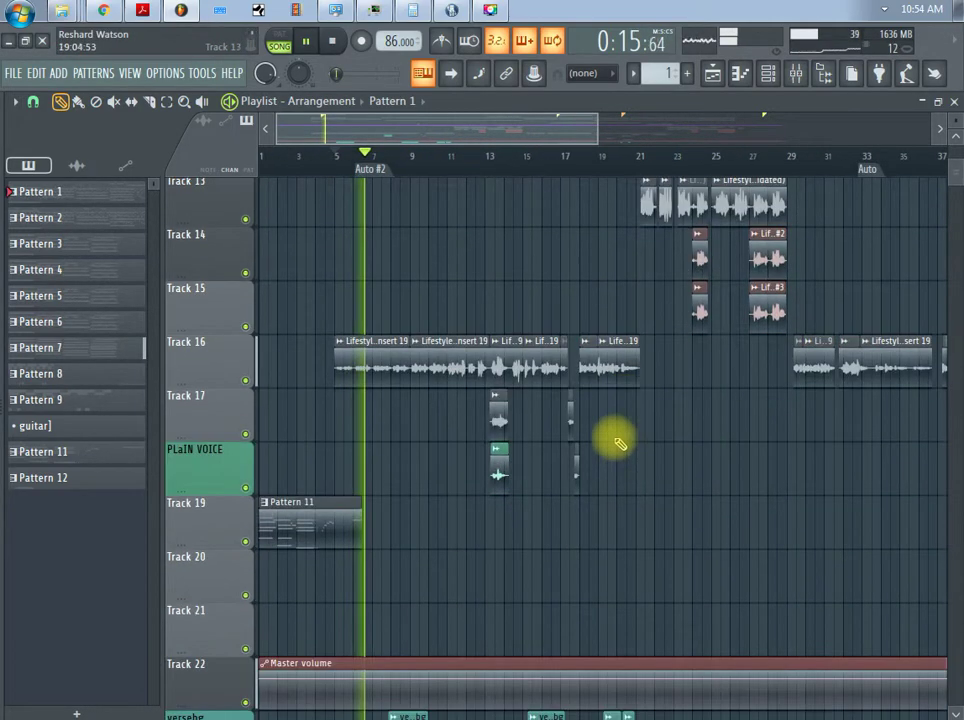
scroll(617, 441, "down", 4)
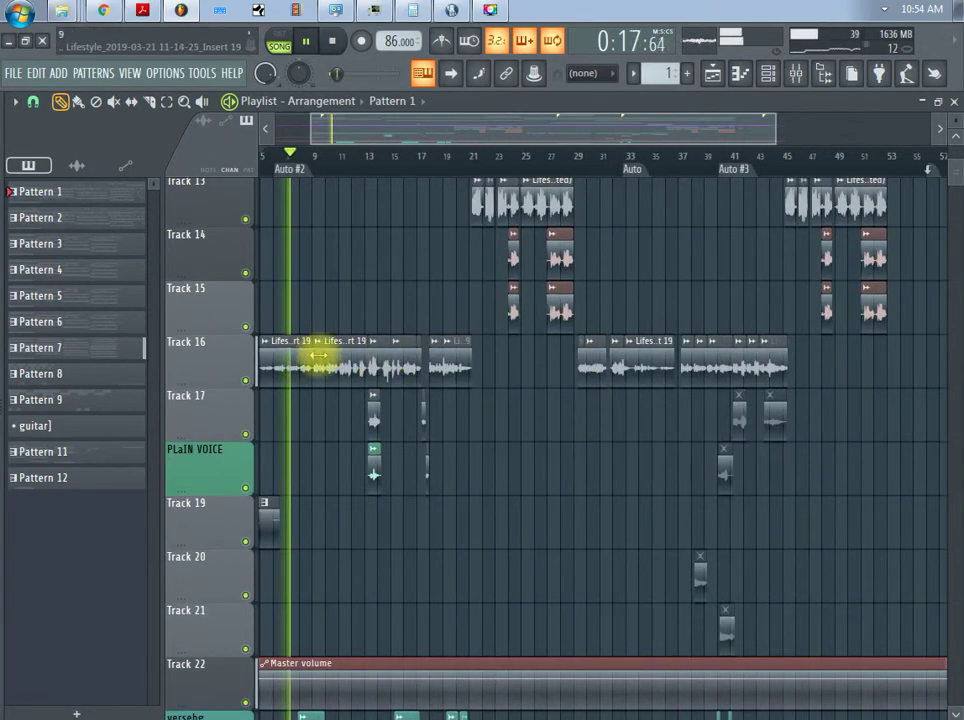
left_click_drag(362, 125, 343, 127)
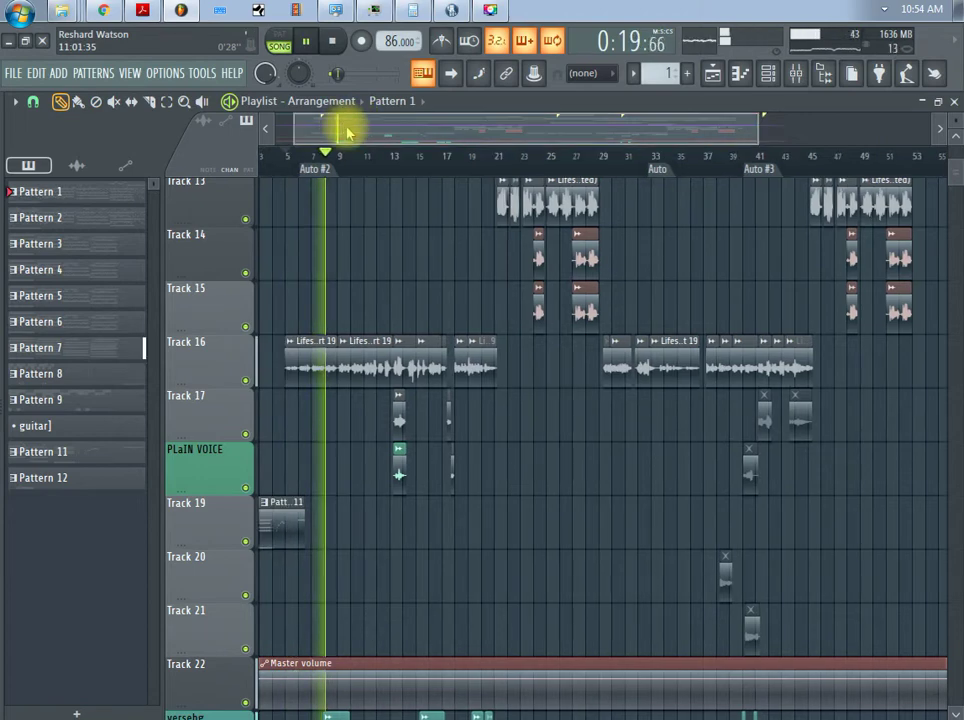
scroll(592, 334, "up", 4)
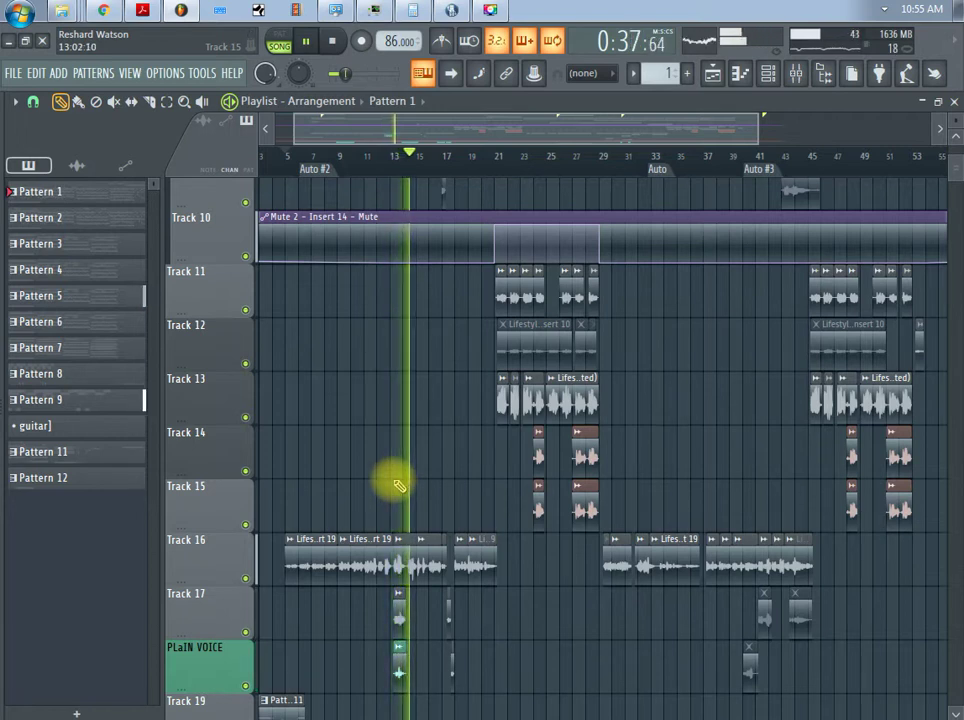
- Stop playback and open the sample settings of the first vocal clip on Track 16
key("space")
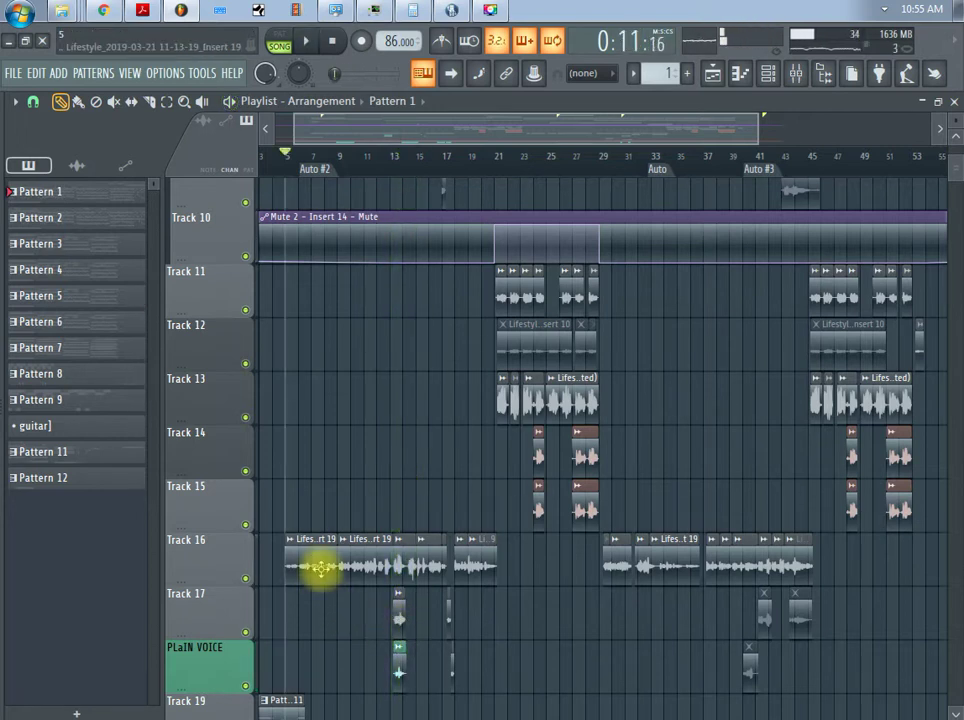
double_click(322, 567)
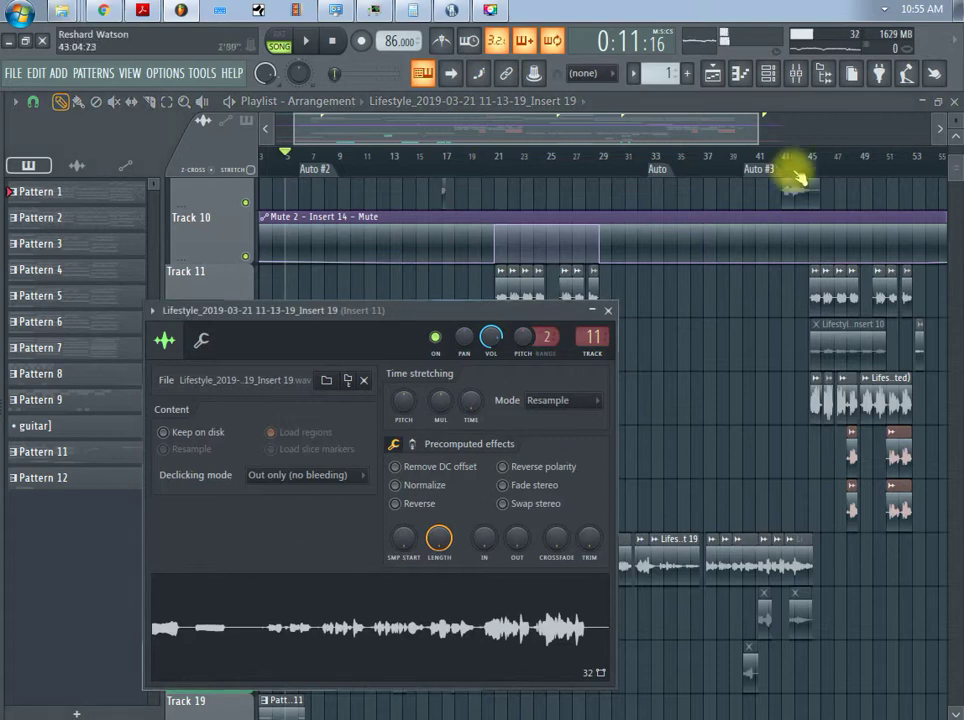
- Open the mixer and compare the effect chains of Insert 11, Insert 12 and other tracks, including PiANO, then close the mixer
left_click(808, 80)
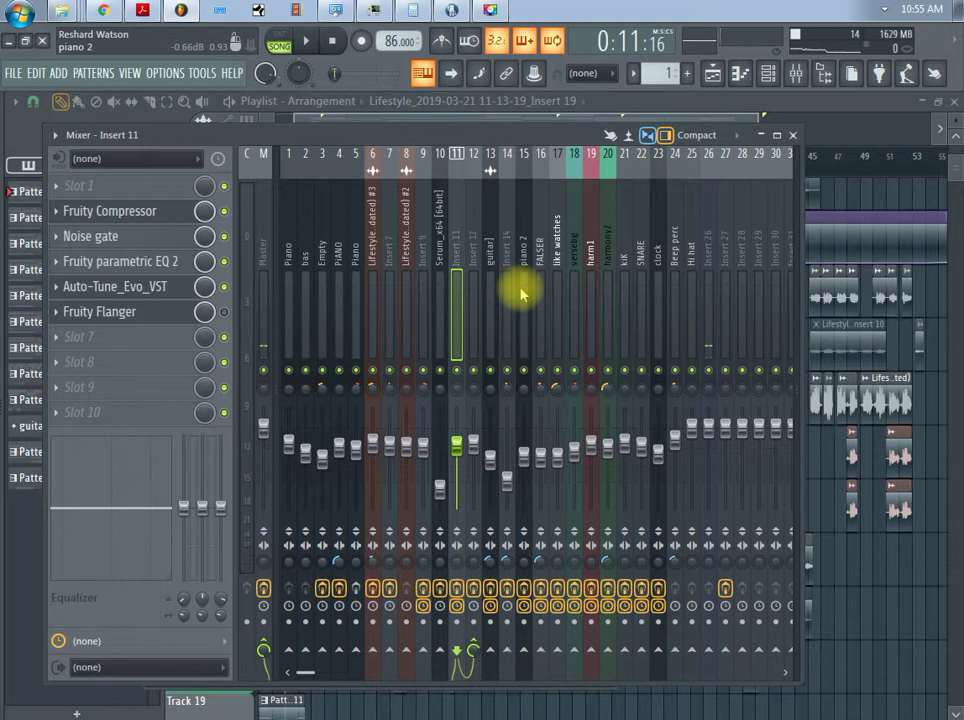
left_click(475, 329)
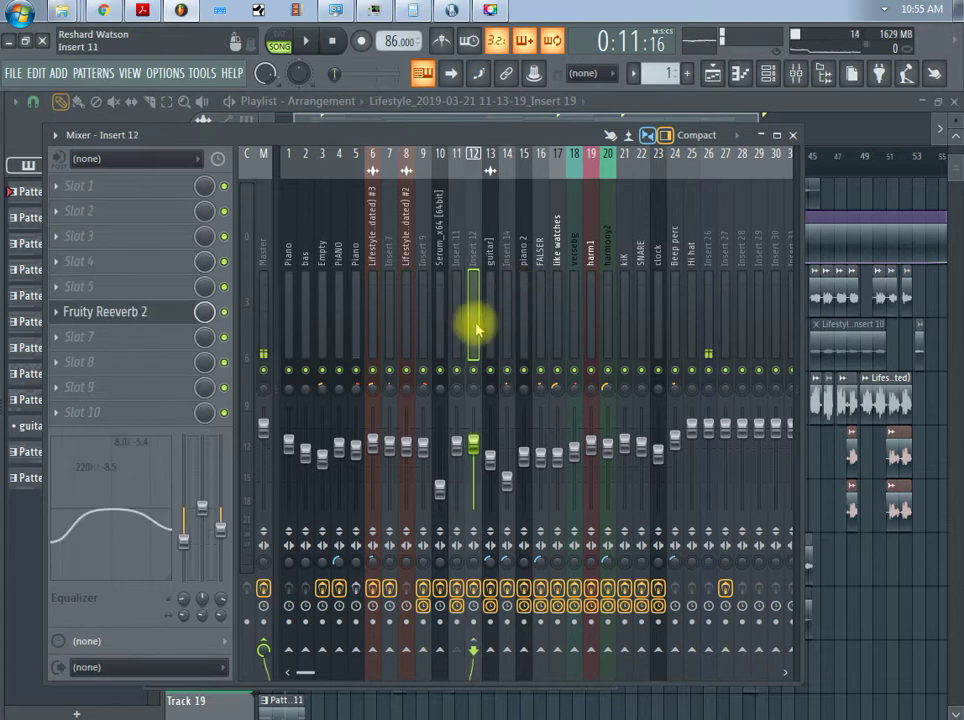
left_click(459, 340)
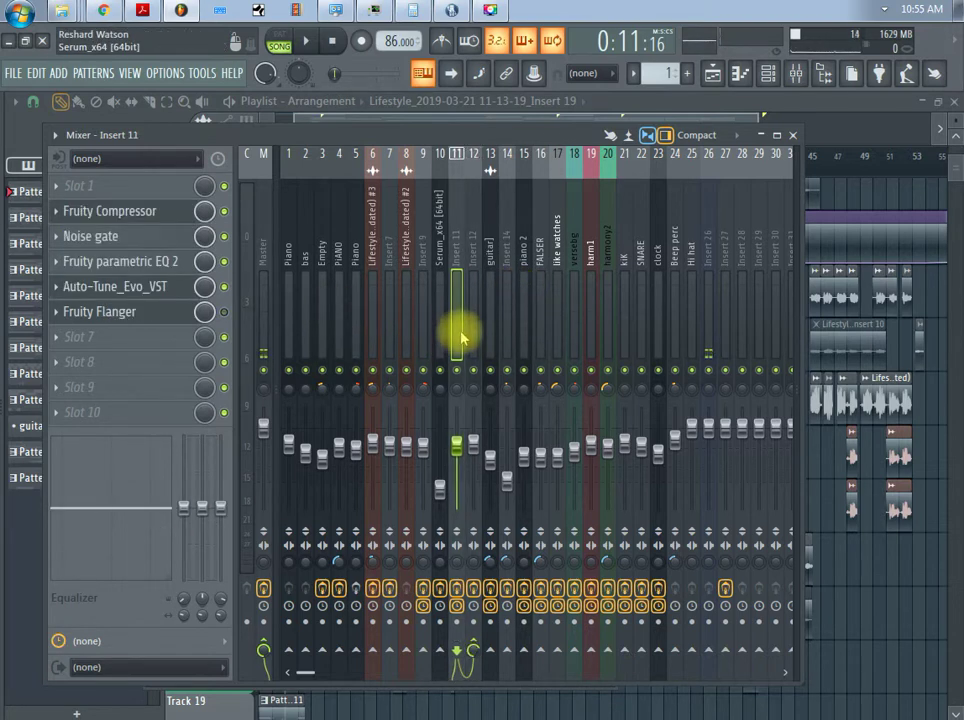
left_click(470, 337)
left_click(456, 330)
left_click(342, 323)
left_click(607, 325)
left_click(705, 328)
left_click(574, 330)
left_click(340, 320)
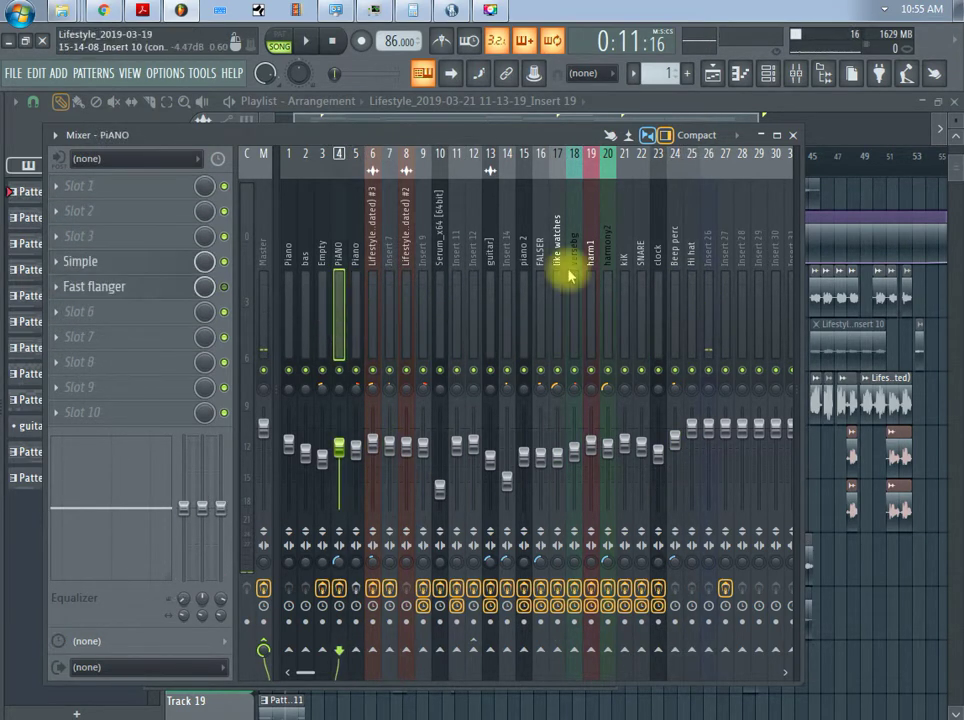
left_click(793, 134)
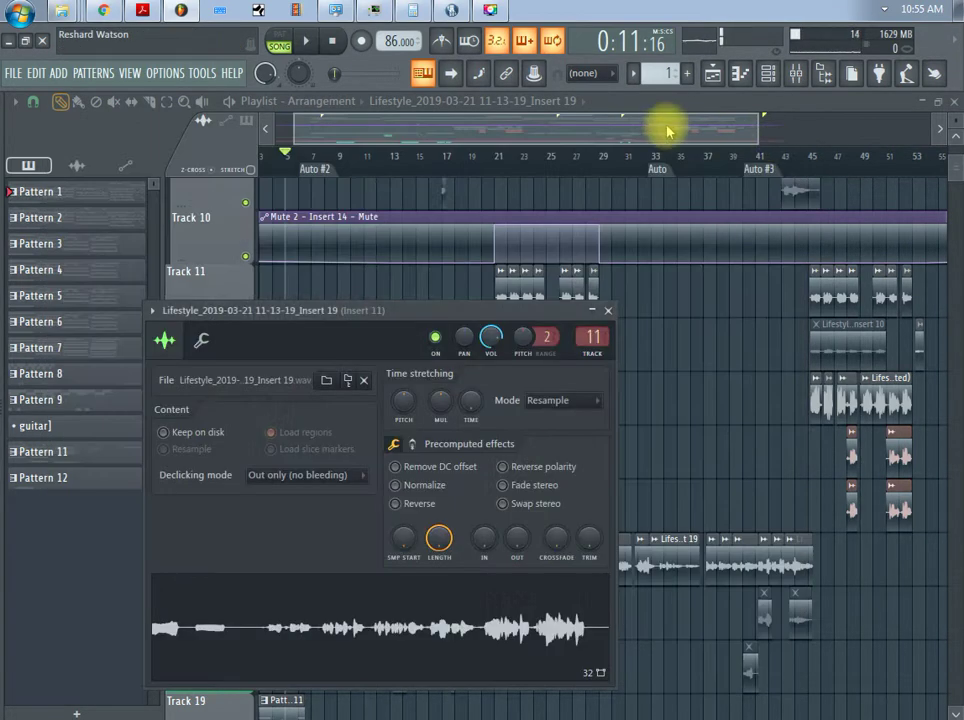
- Close the sample settings and play the song from bar 21 in the playlist
left_click_drag(667, 129, 628, 133)
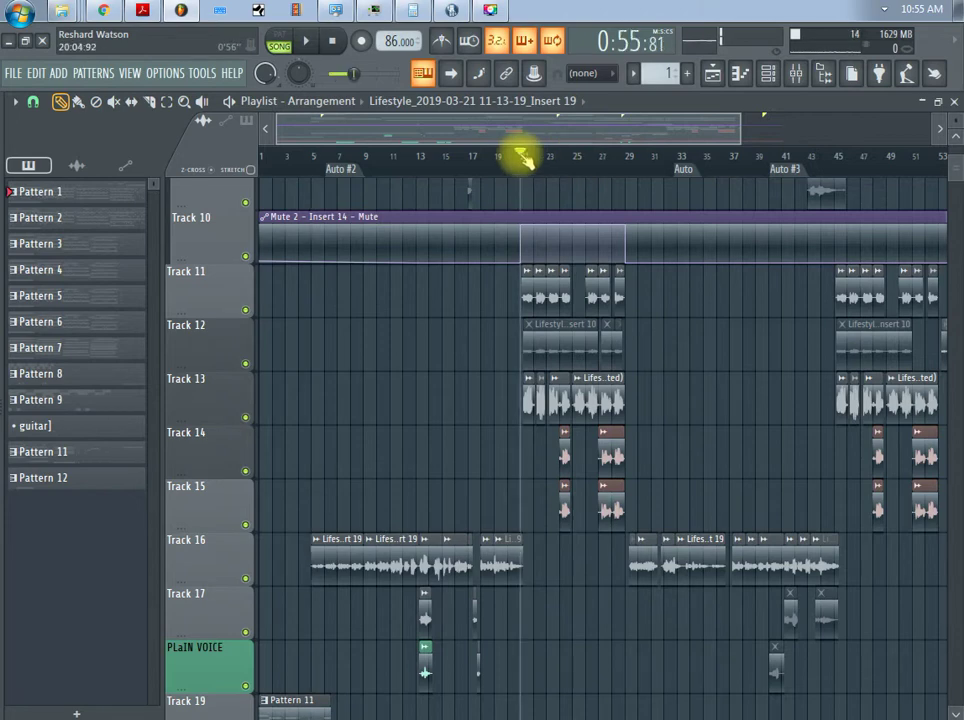
key("space")
scroll(555, 477, "up", 5)
scroll(501, 533, "down", 5)
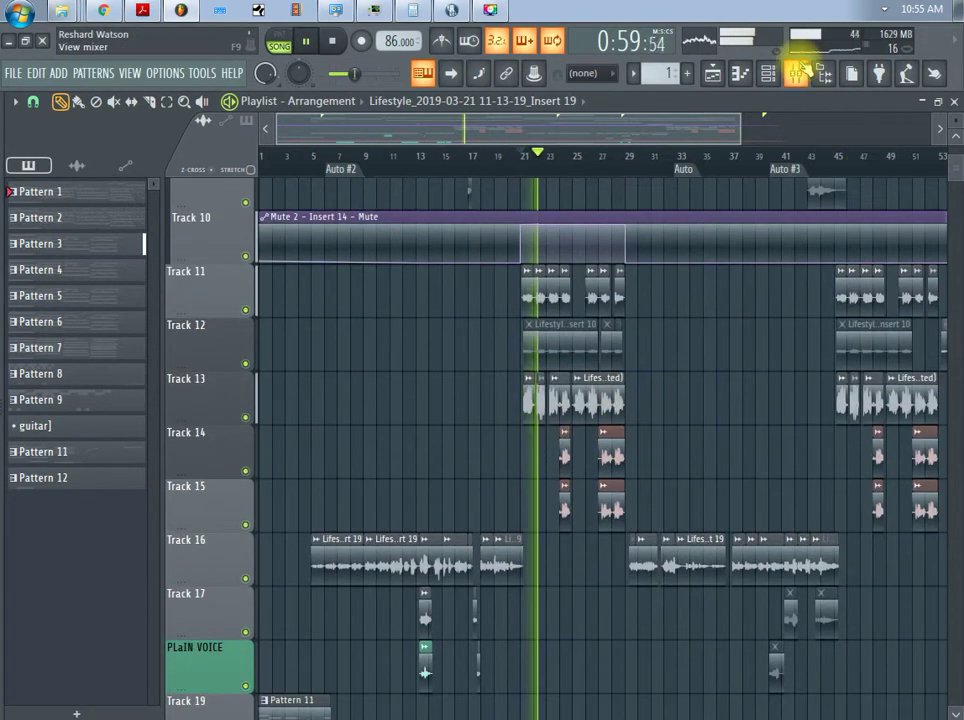
- Watch the mixer levels during playback, stop the song, inspect Insert 7's effects and close the mixer
left_click(800, 72)
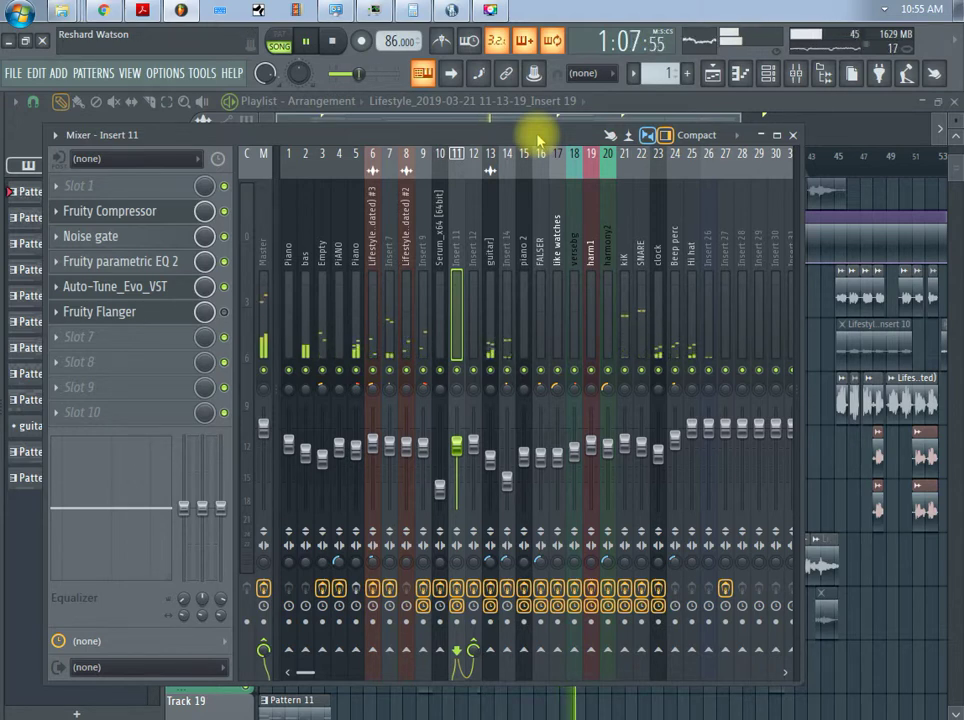
key("space")
left_click(388, 287)
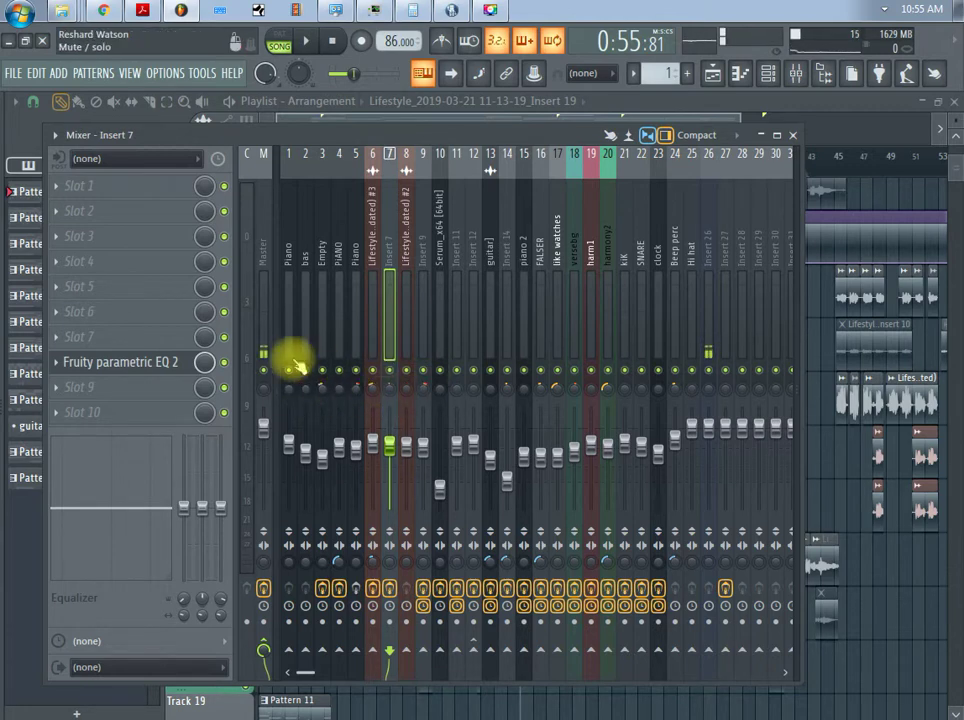
left_click(794, 135)
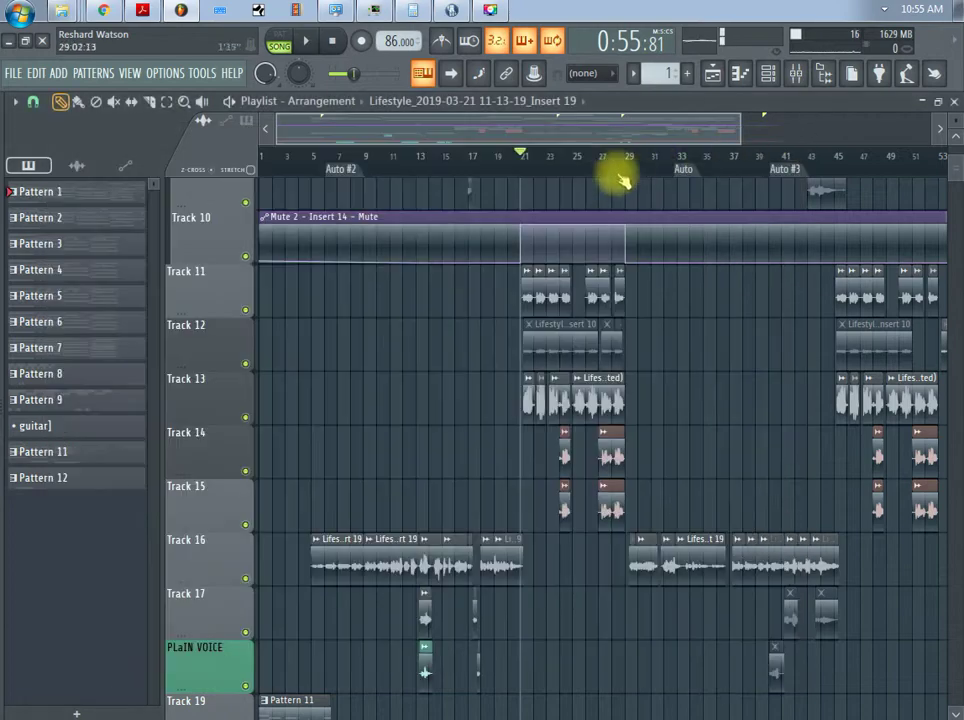
- Play the song from about bar 19 to hear the lead-in, stop and move the playhead to bar 21
scroll(531, 189, "up", 9)
scroll(530, 303, "up", 3)
left_click(441, 160)
left_click(384, 162)
left_click_drag(384, 165, 316, 163)
key("space")
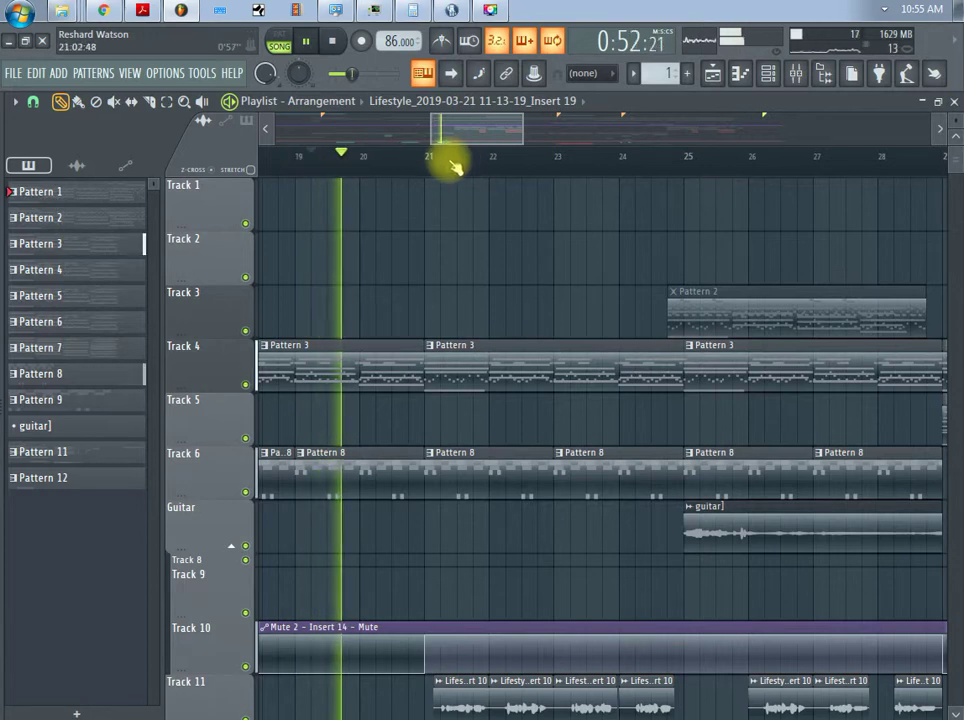
key("space")
left_click_drag(312, 165, 452, 155)
- Open Pattern 3 with its channel rack and play the pattern with only Percussion soloed, then stop and unsolo it
double_click(507, 383)
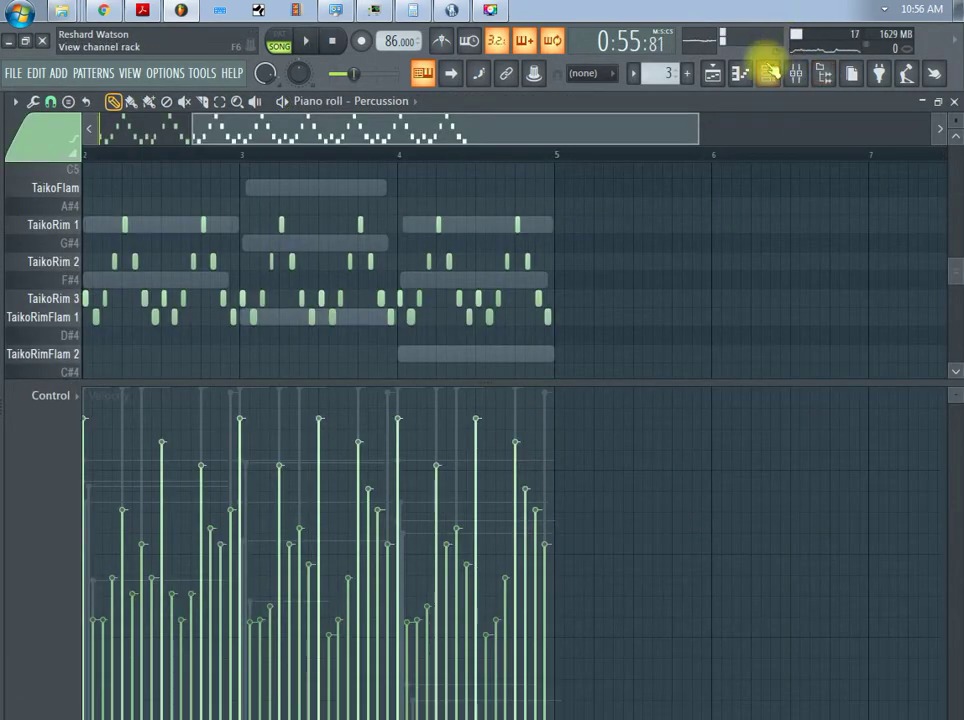
left_click(768, 73)
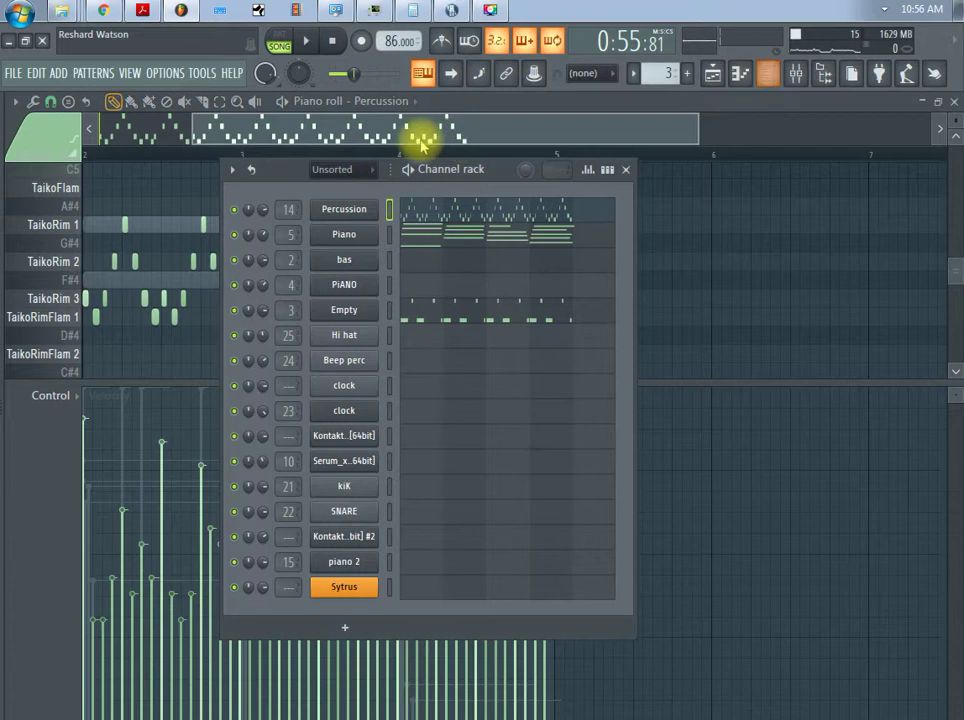
left_click(278, 40)
key("space")
right_click(240, 214)
left_click(245, 222)
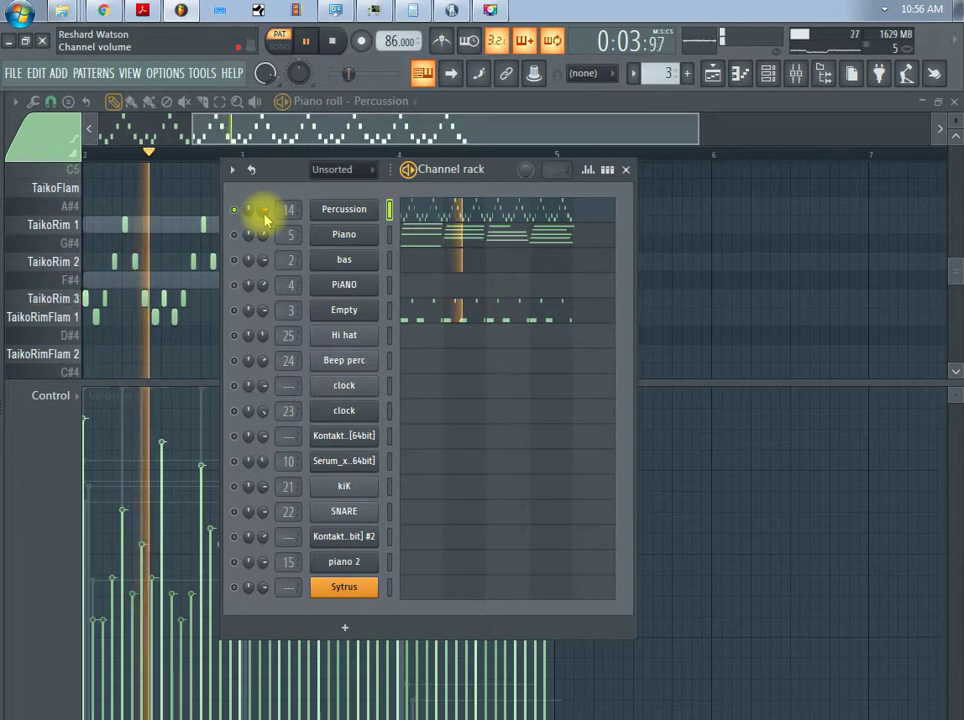
key("space")
right_click(239, 214)
left_click(250, 224)
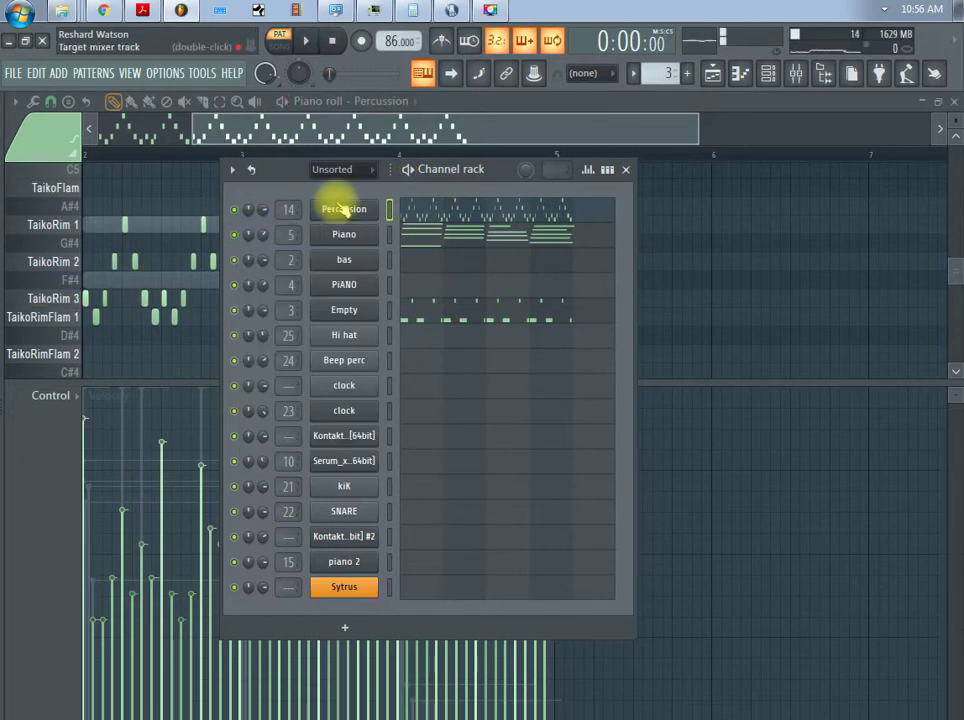
- Return to the playlist and play the song from bar 21 with the whole arrangement in view, then stop
left_click(714, 76)
scroll(455, 162, "down", 2)
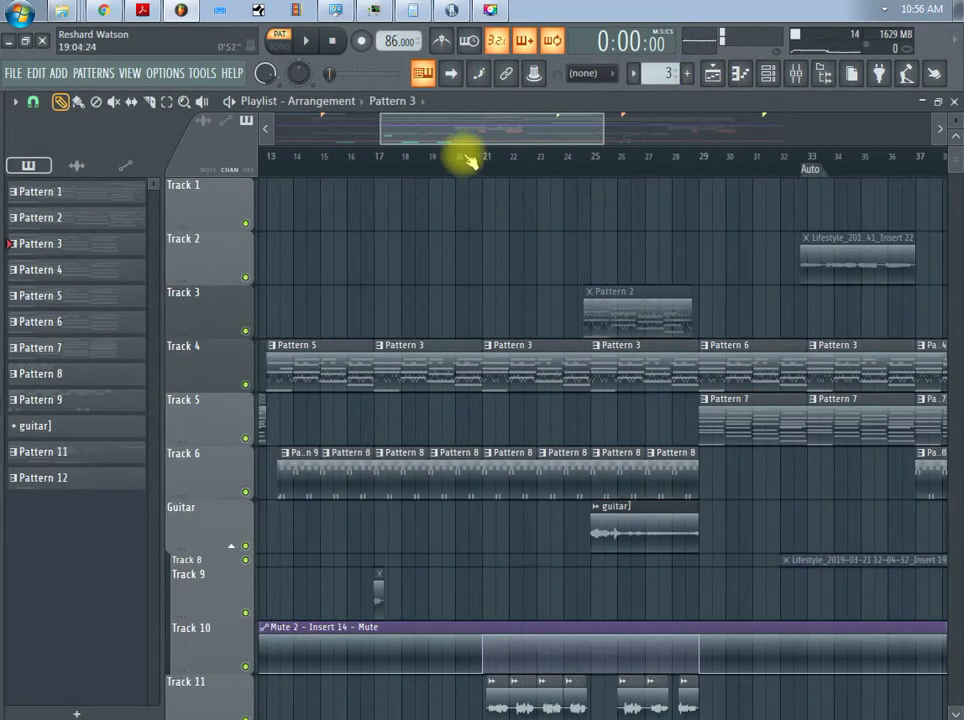
left_click(482, 158)
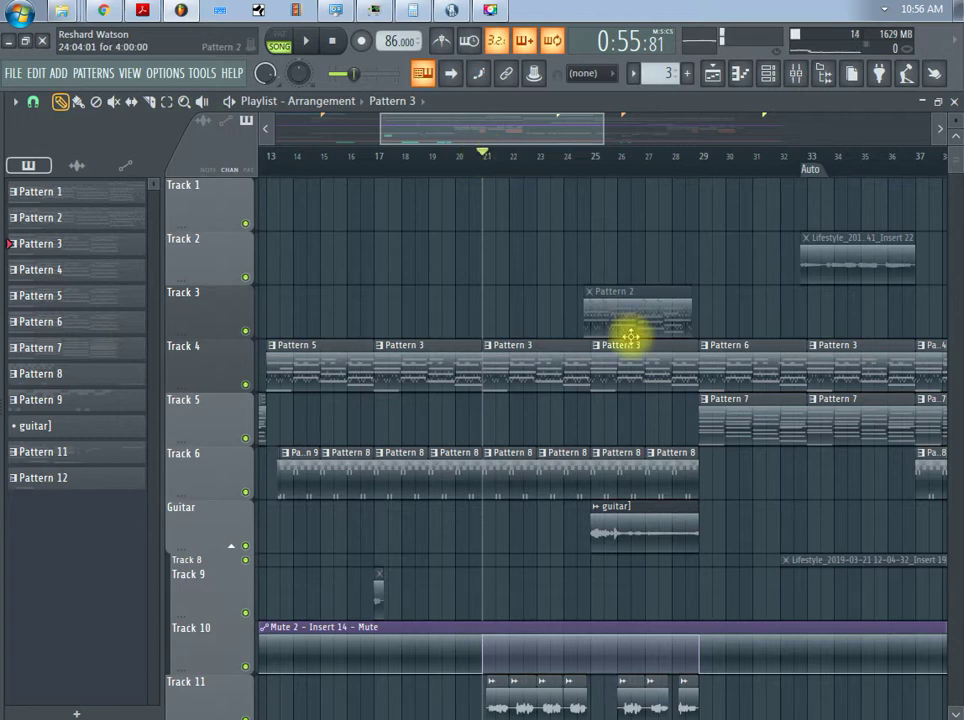
key("space")
scroll(624, 344, "down", 3)
scroll(667, 365, "down", 2)
scroll(684, 372, "down", 3)
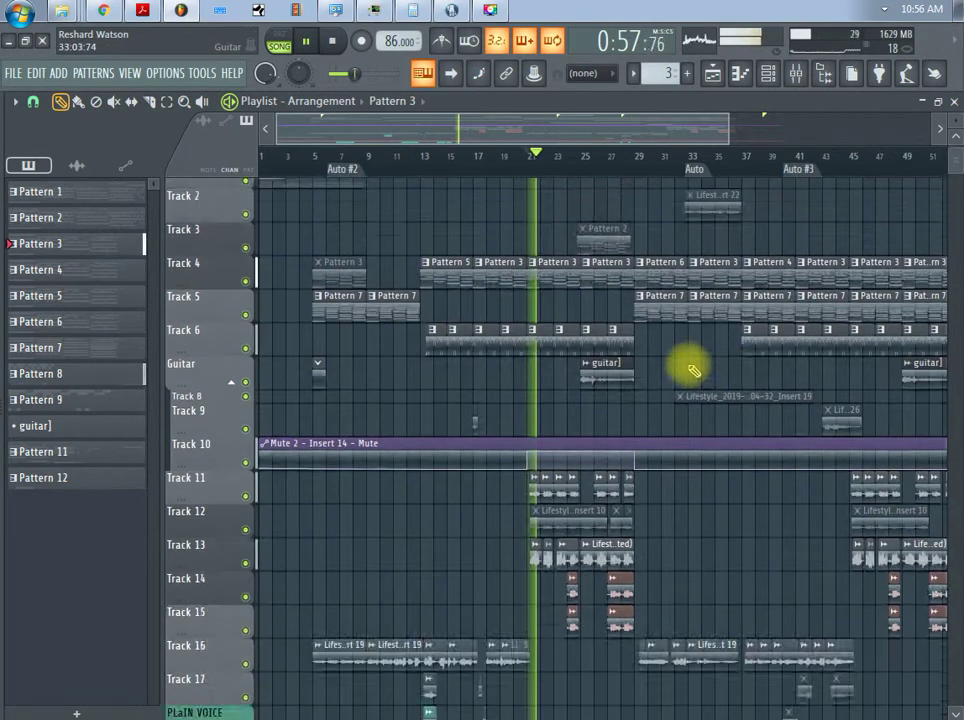
key("space")
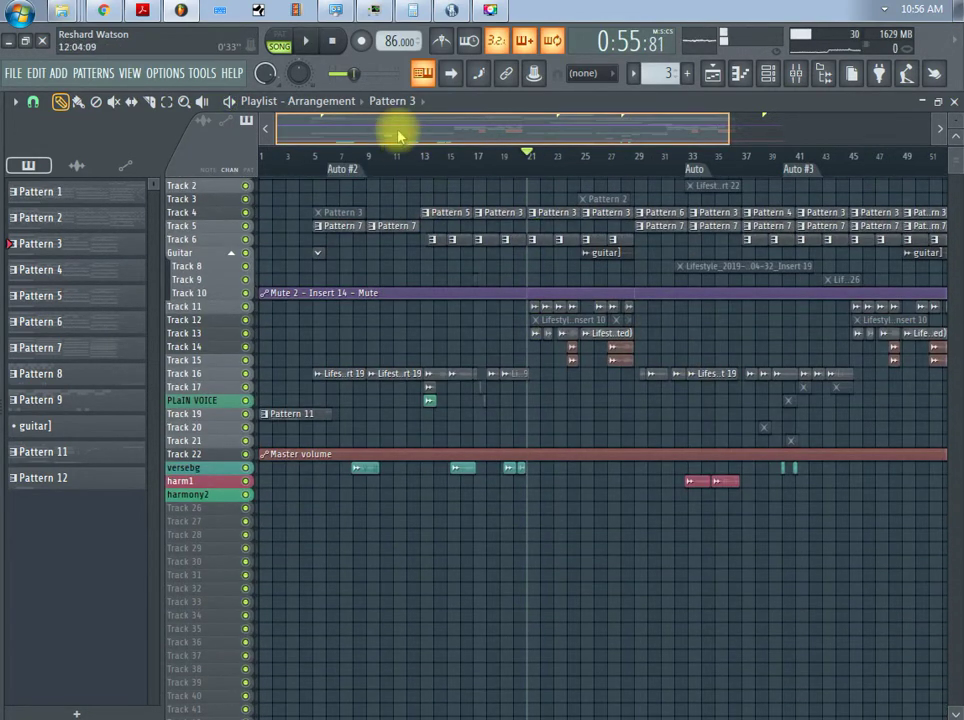
- Play the song from about bar 25 with the Guitar track soloed partway, then unsolo it, replay the passage and stop
scroll(531, 301, "up", 1)
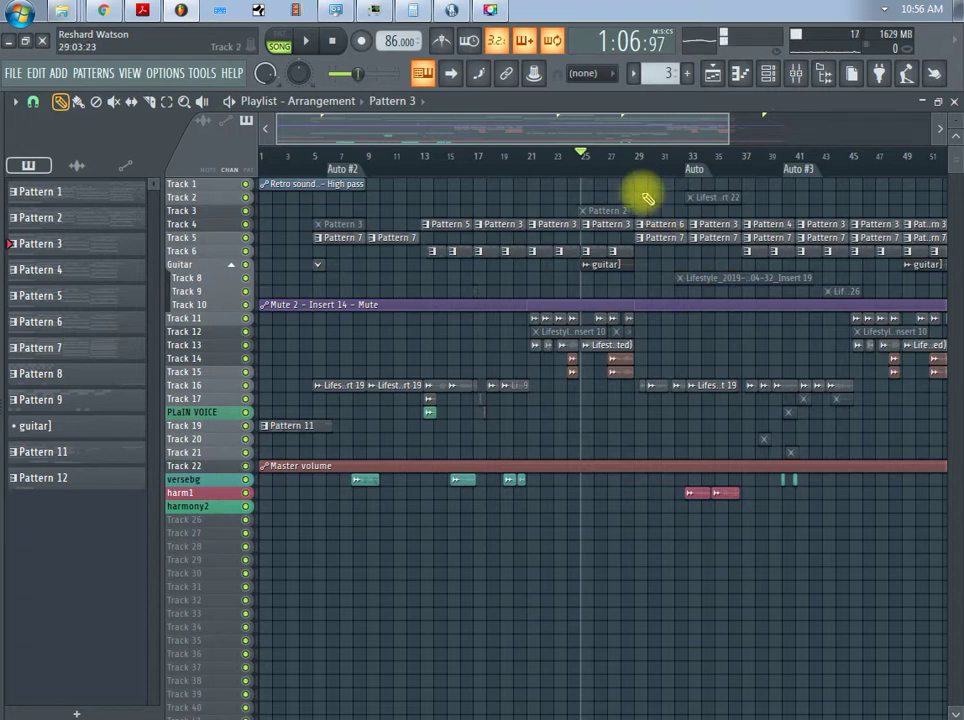
key("space")
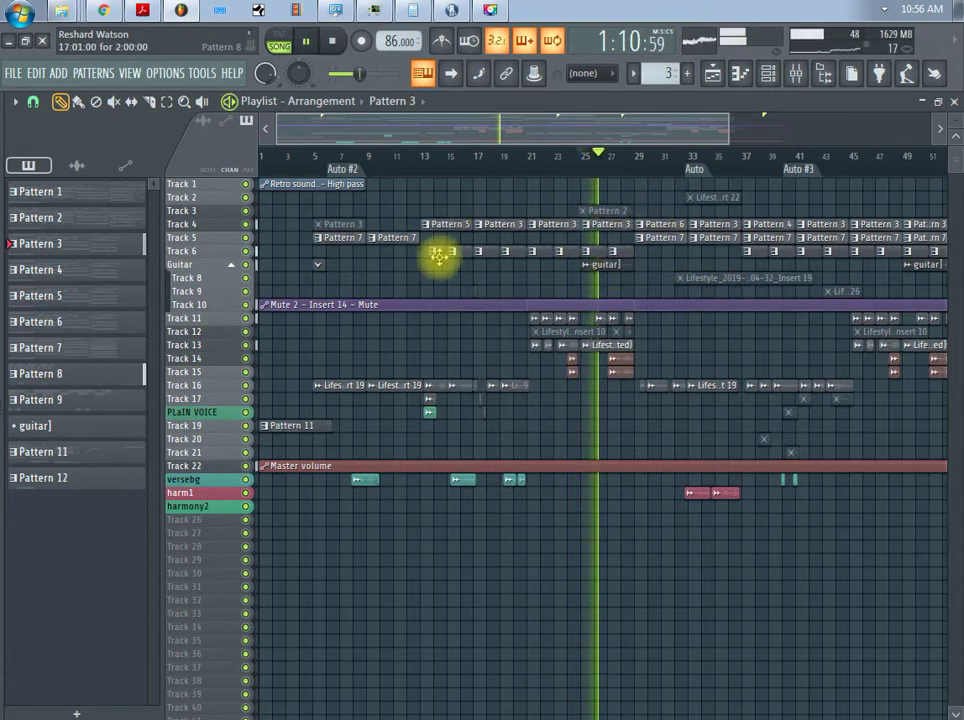
right_click(246, 265)
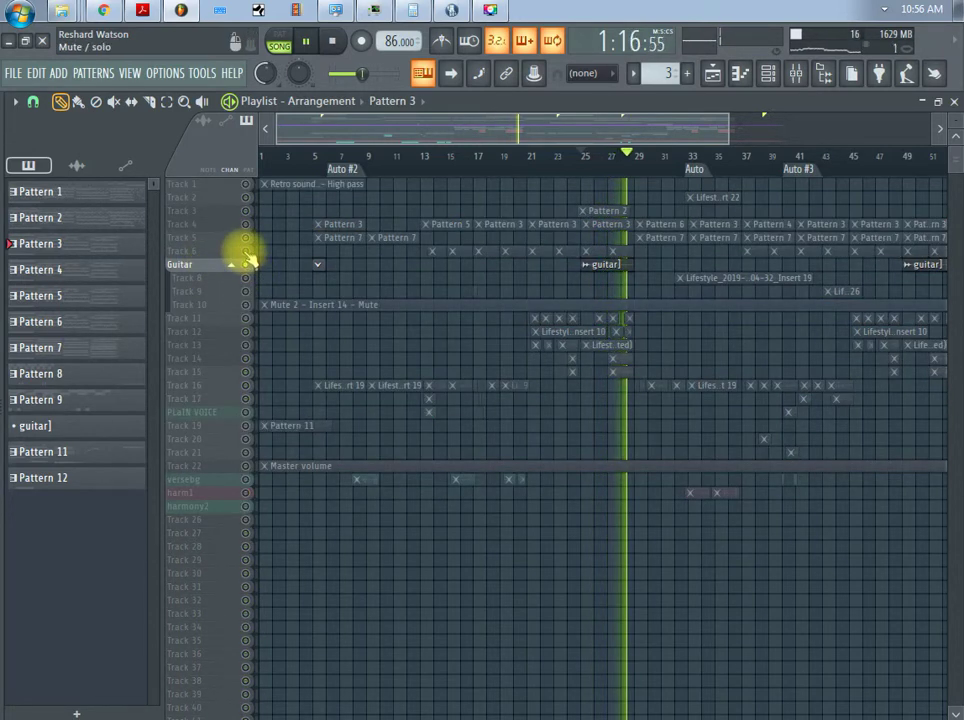
key("space")
right_click(245, 264)
key("space")
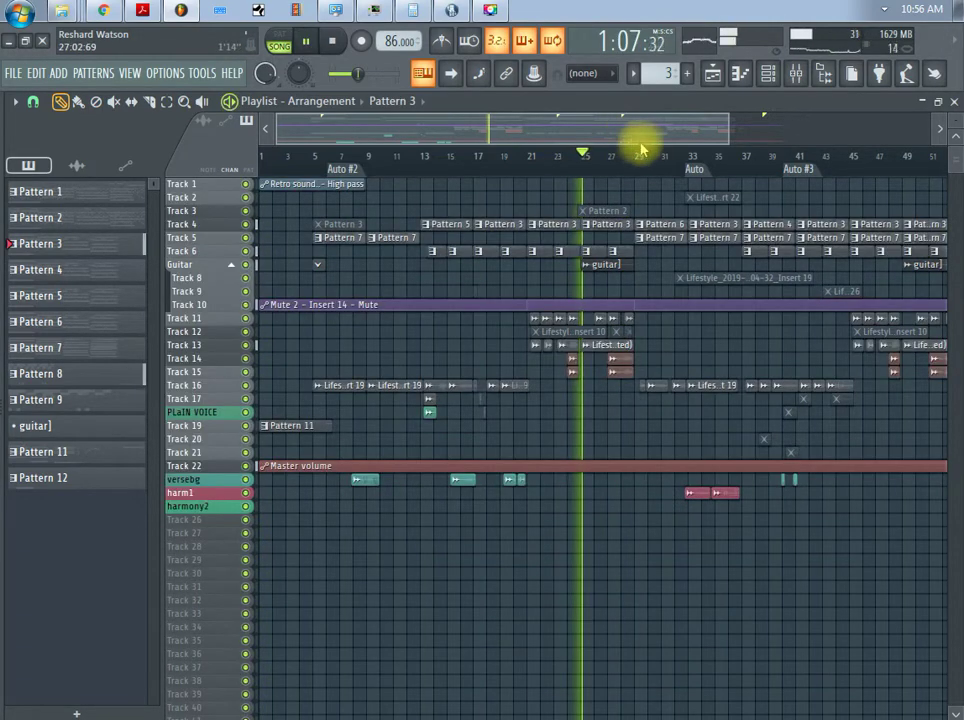
key("space")
- Play the song from about bar 29 past the harm1 vocal clips, following the arrangement, then stop
left_click(635, 158)
left_click_drag(458, 135, 561, 147)
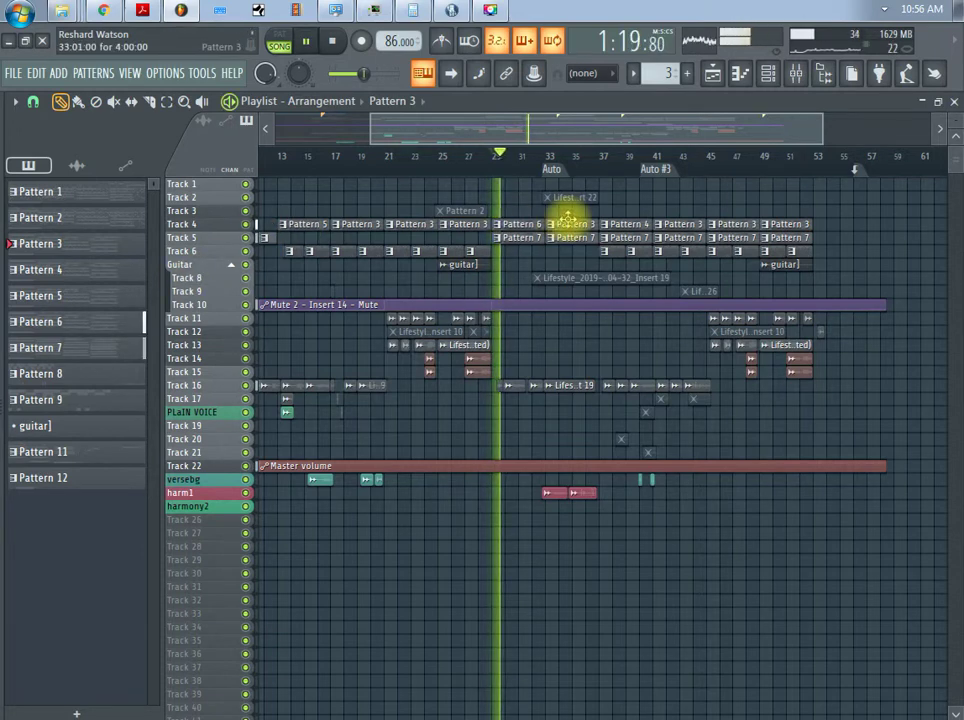
left_click_drag(448, 136, 478, 156)
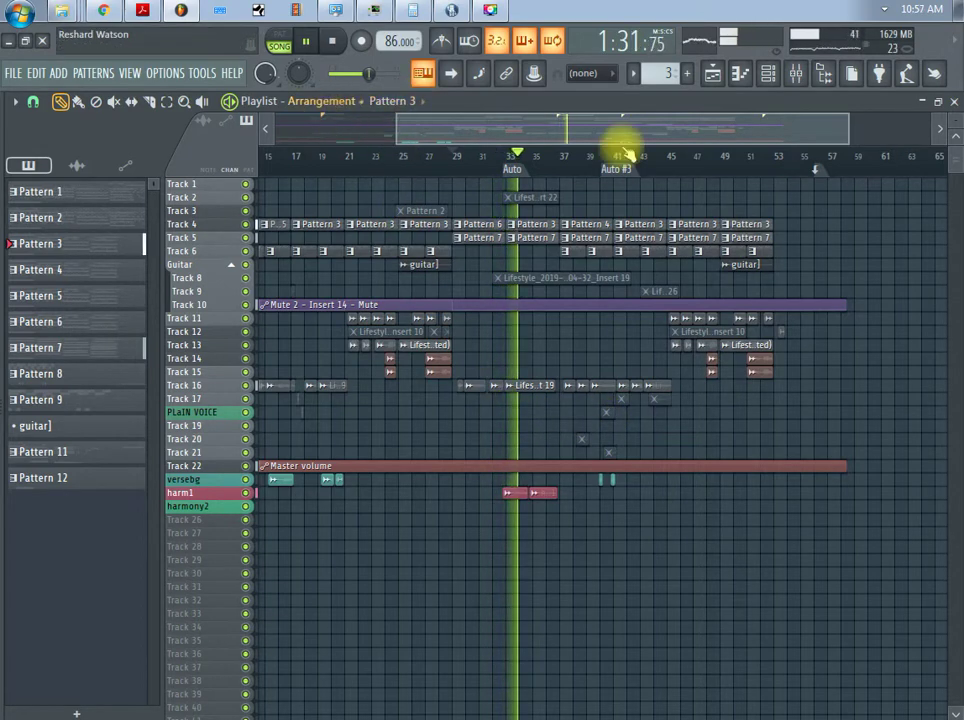
left_click_drag(844, 129, 671, 146)
key("space")
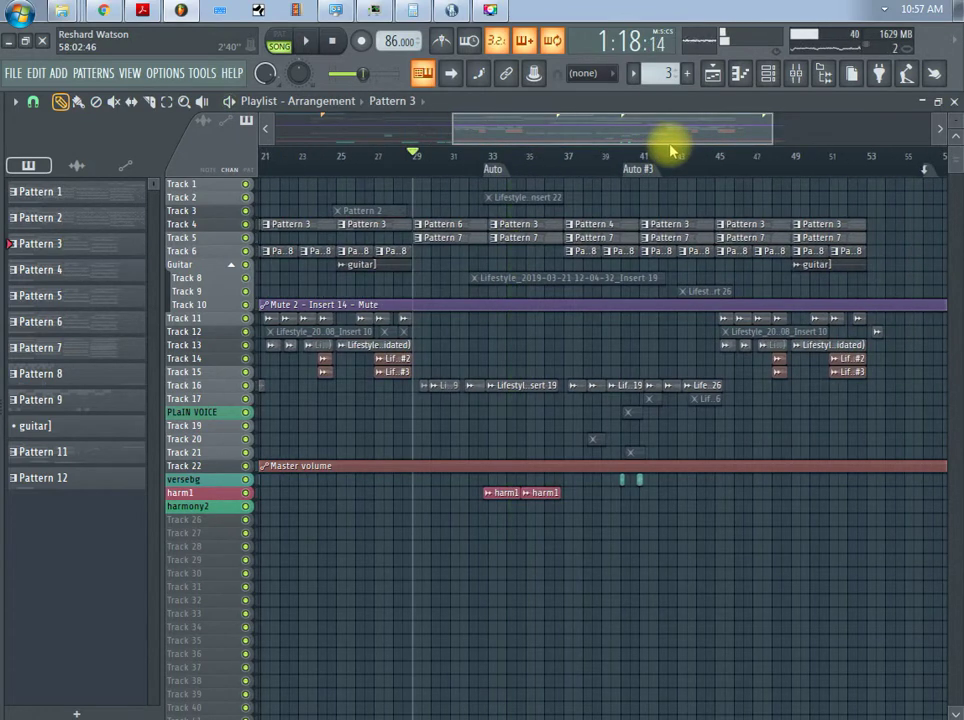
- Mark the time range from about bar 32 to bar 38, play that section and stop, switching back to the Draw tool
left_click(167, 103)
left_click_drag(491, 159, 591, 184)
key("space")
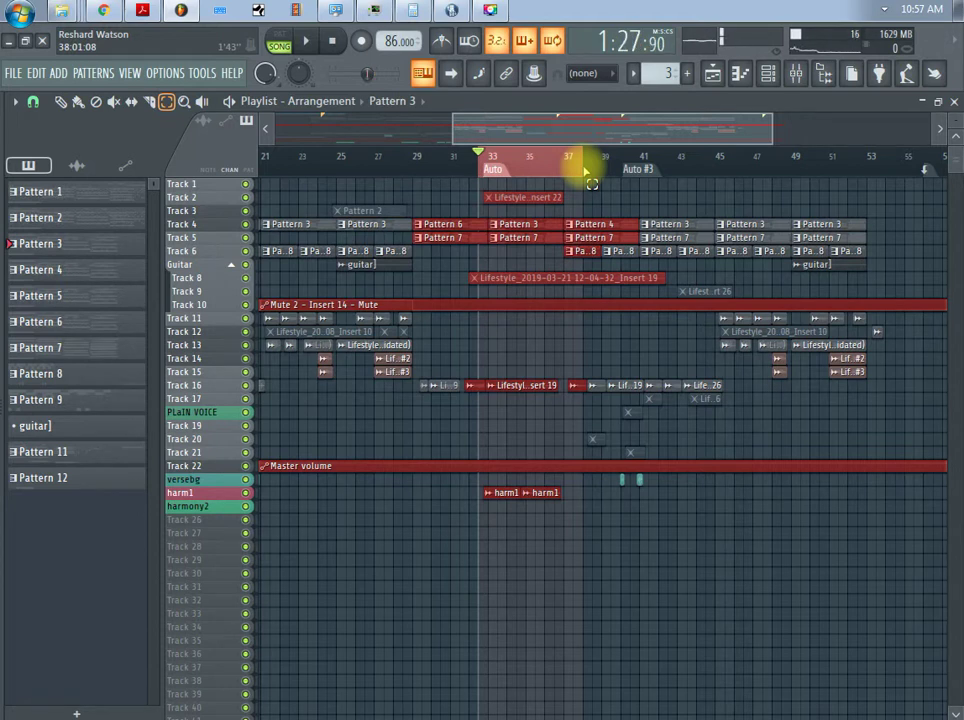
left_click_drag(408, 176, 576, 183)
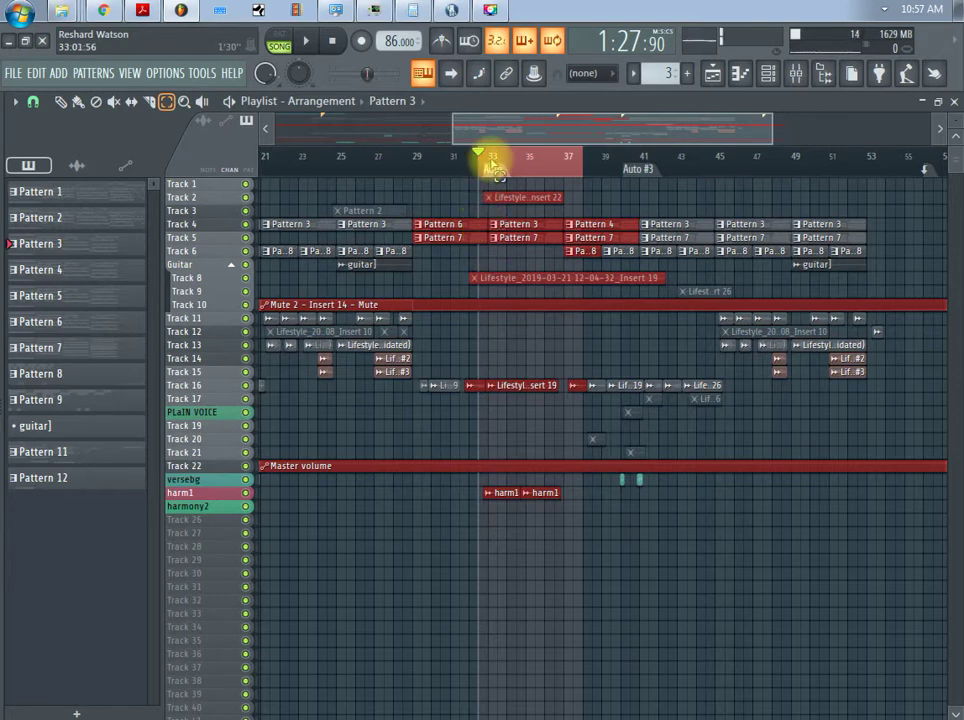
key("space")
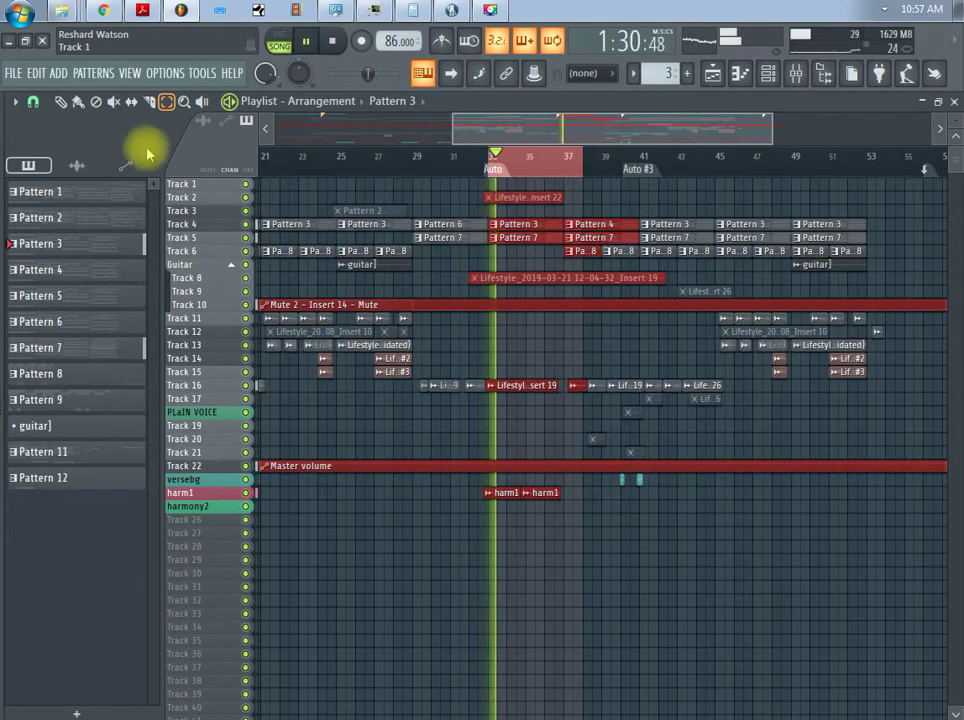
left_click(60, 101)
key("space")
- Clear the time selection and play the song from about bar 36, then stop and replay it from about bar 35
left_click(567, 166)
left_click(555, 163)
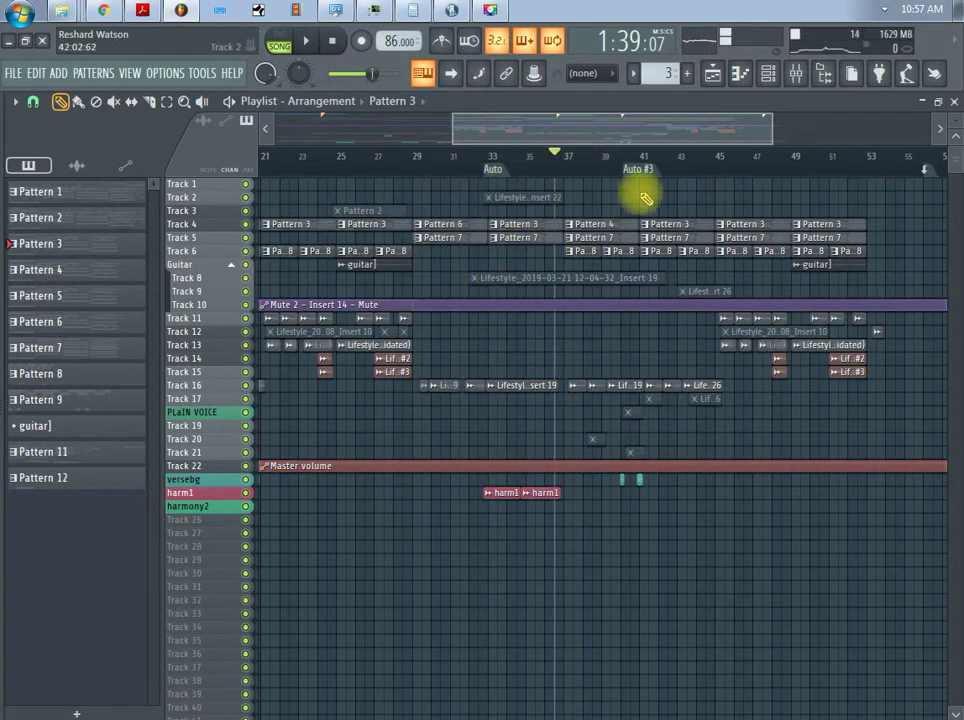
key("space")
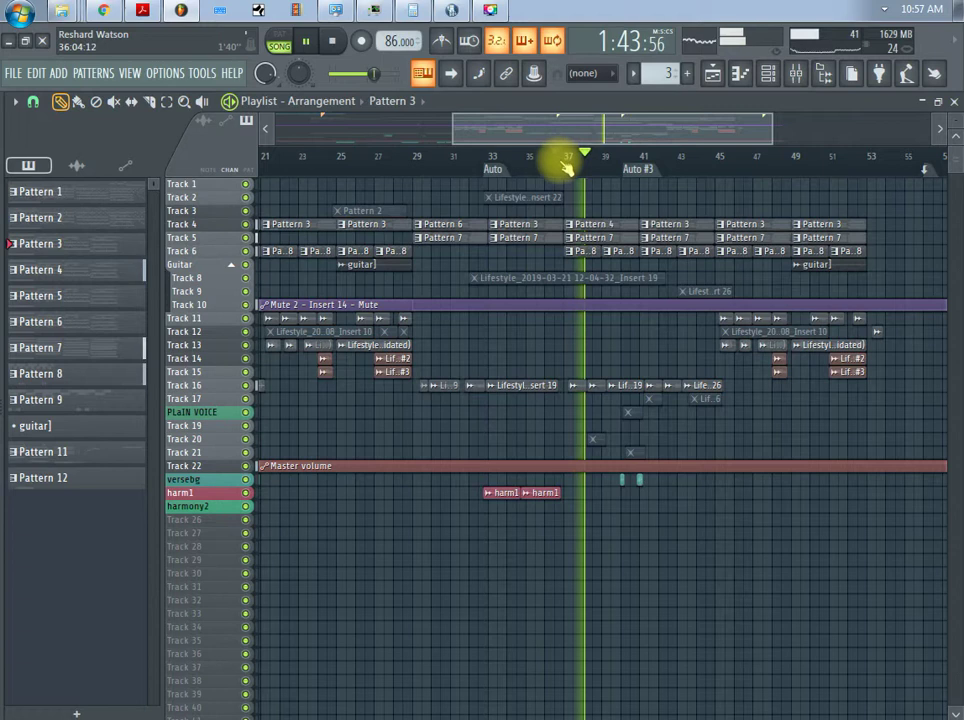
key("space")
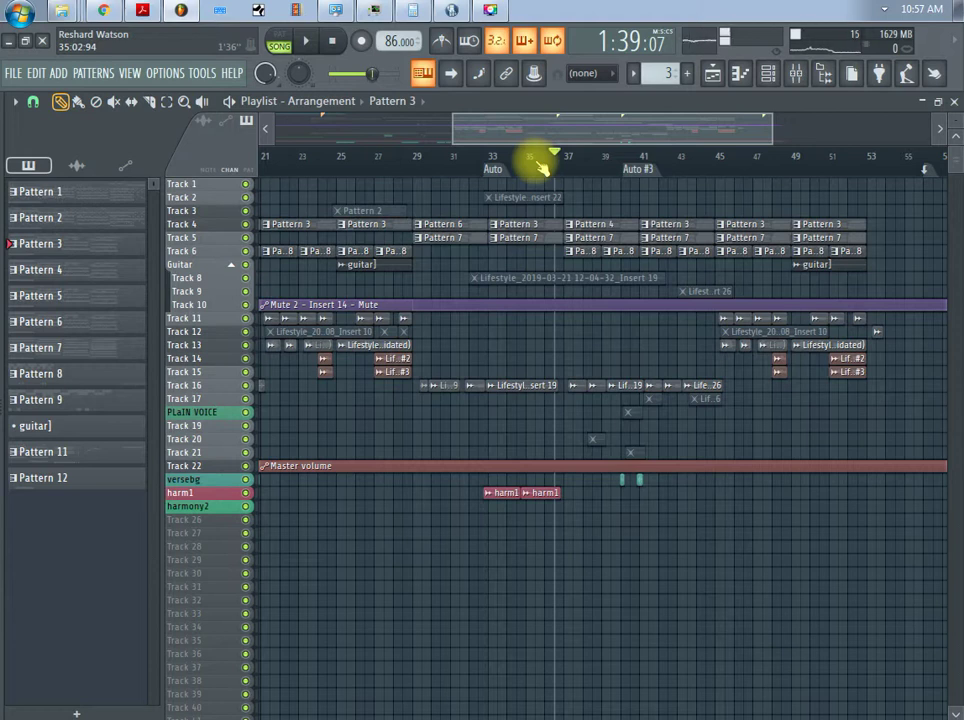
left_click_drag(501, 159, 536, 167)
key("space")
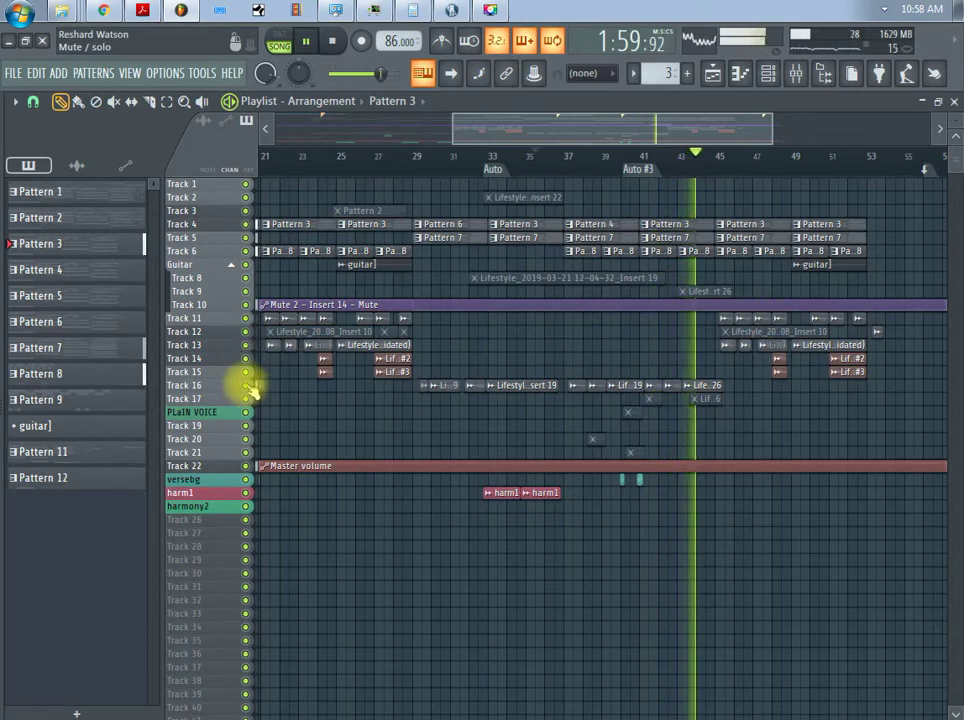
- Solo Track 16, stop playback, solo Track 13 briefly, restore all tracks and move the playhead to about bar 43
right_click(247, 385)
key("space")
right_click(247, 345)
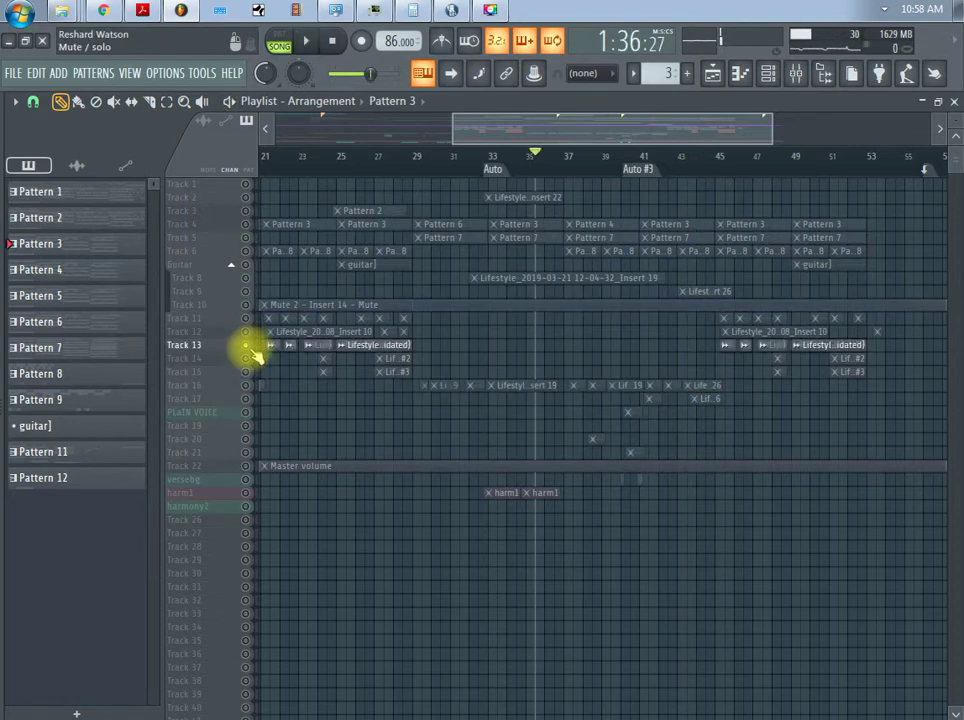
right_click(247, 345)
left_click(688, 157)
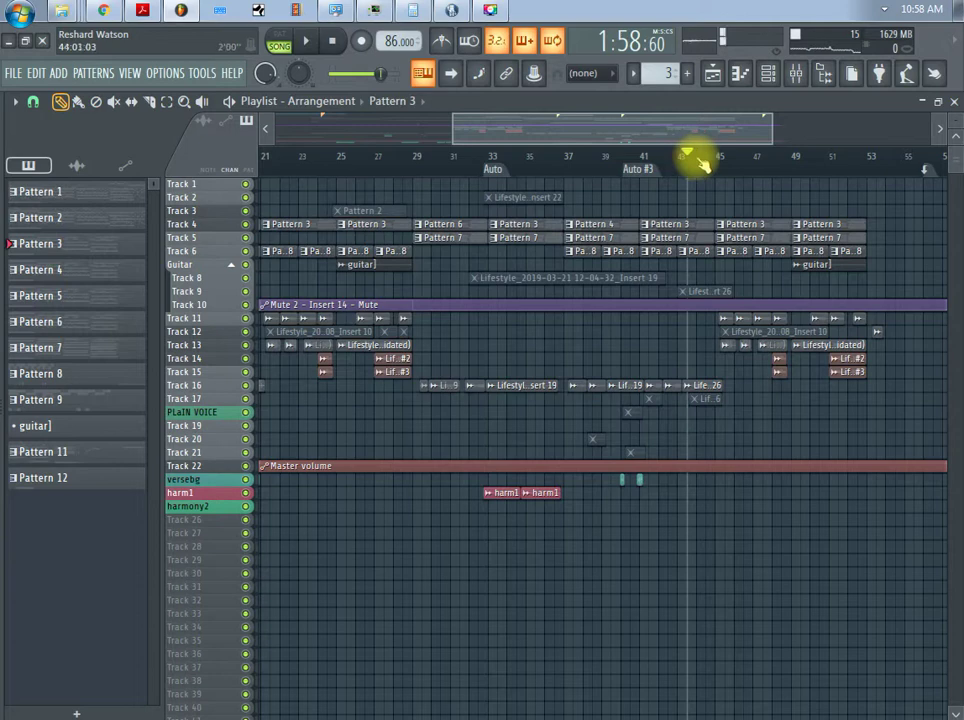
- Set the playhead at about bar 43 and play the song from there, then stop playback
left_click_drag(700, 160, 690, 160)
left_click(690, 160)
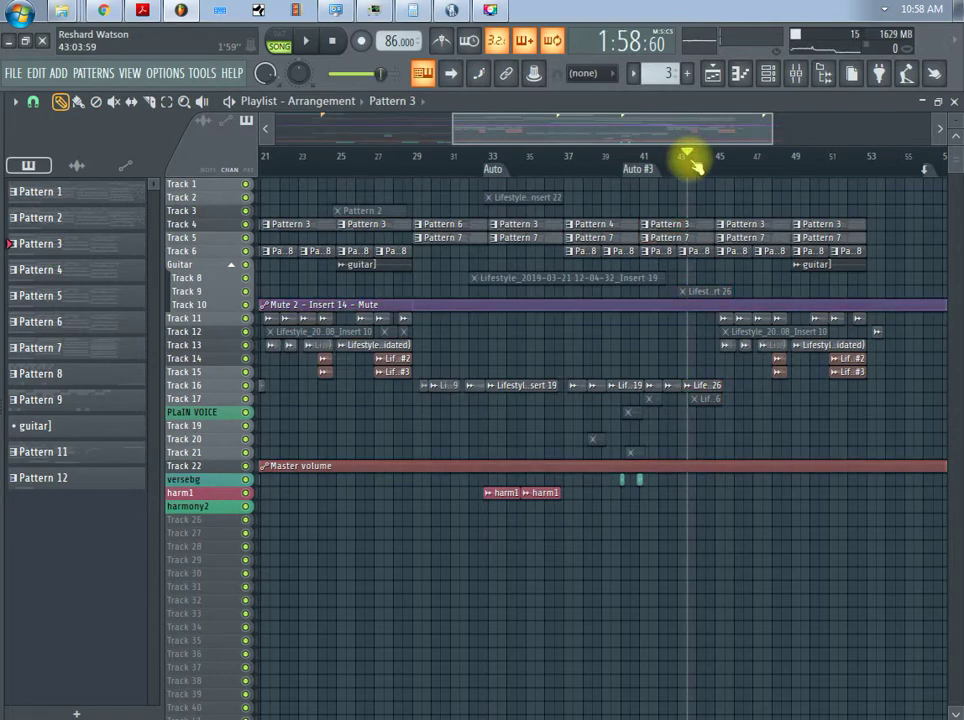
key("space")
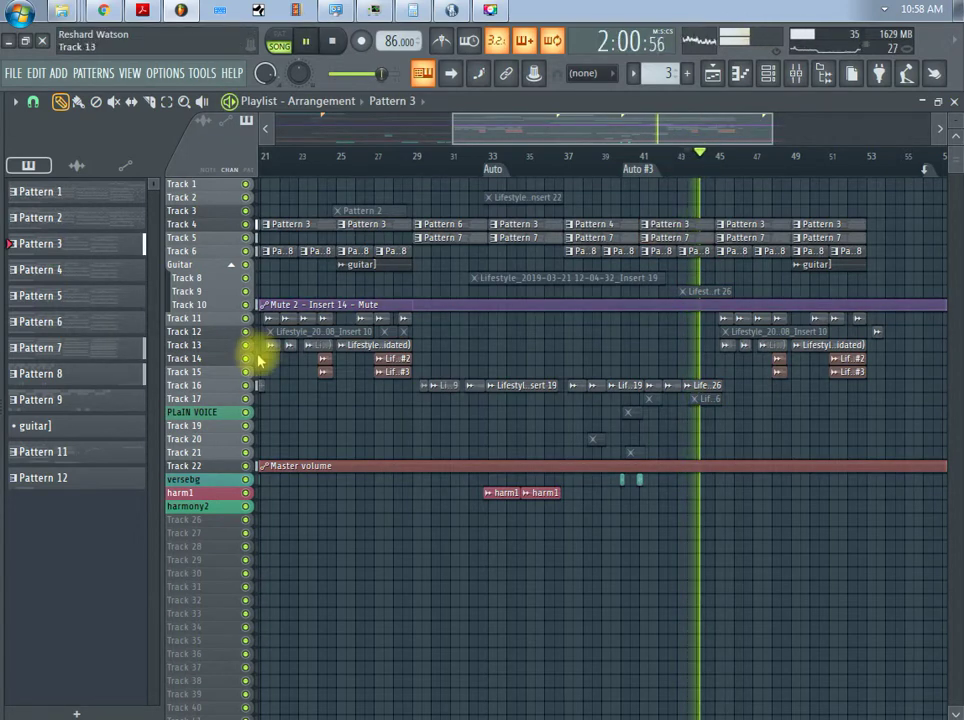
key("space")
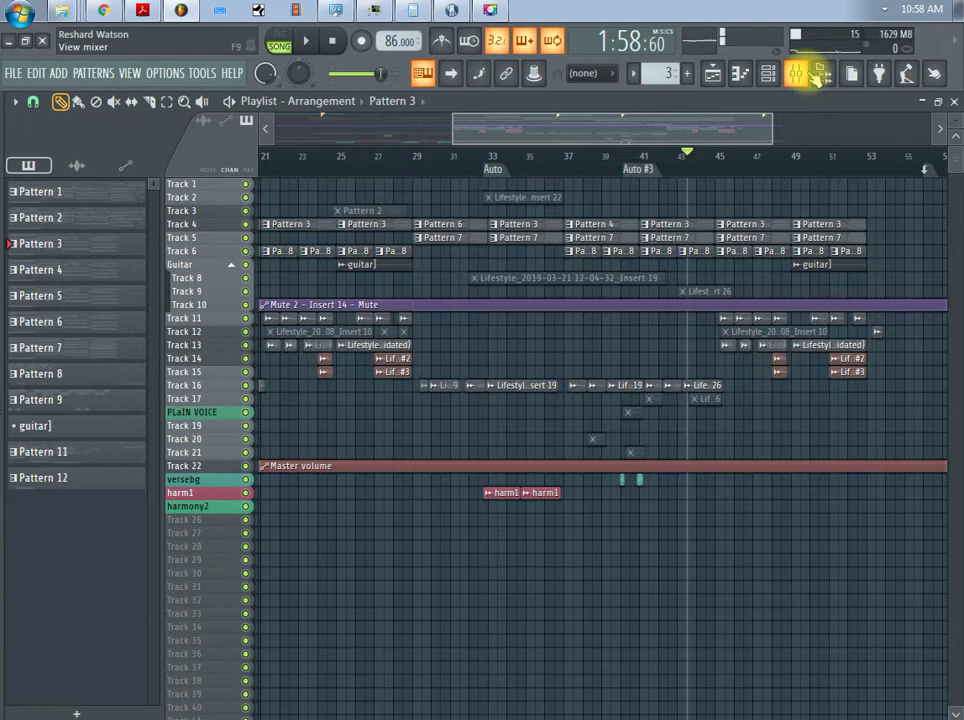
- Return to the start of the arrangement and show Pattern 1 in the channel rack
left_click_drag(717, 123, 458, 155)
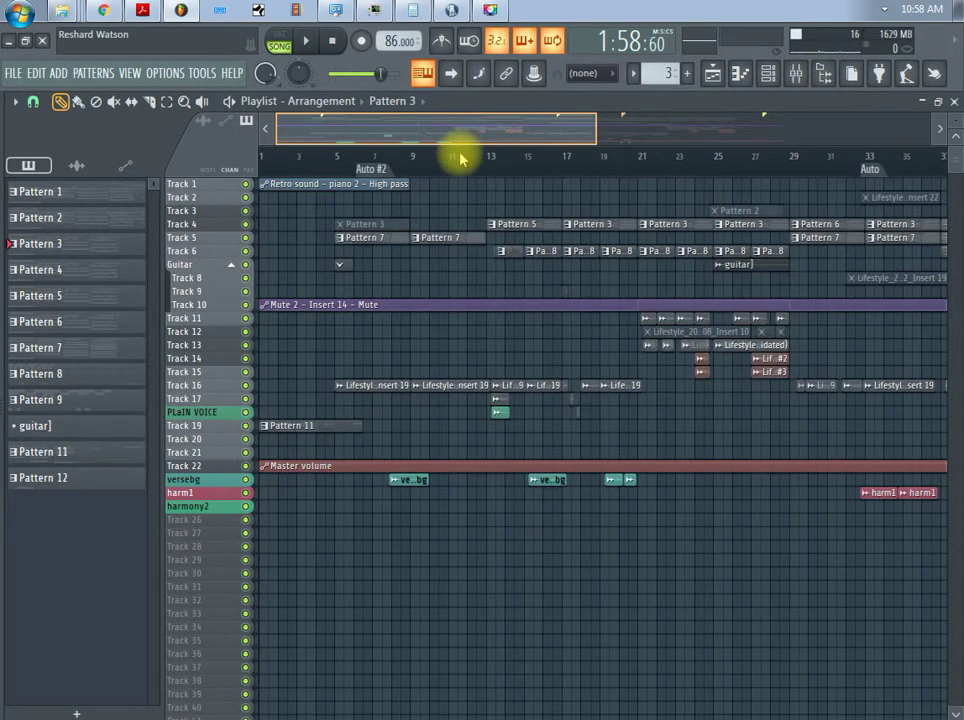
left_click(768, 75)
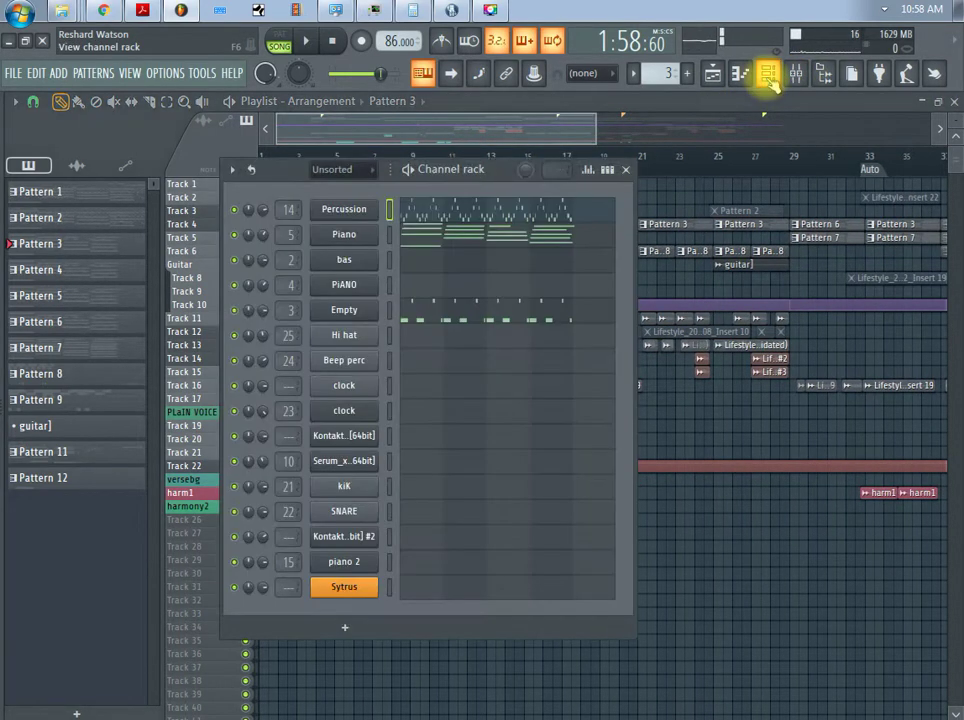
scroll(660, 73, "down", 2)
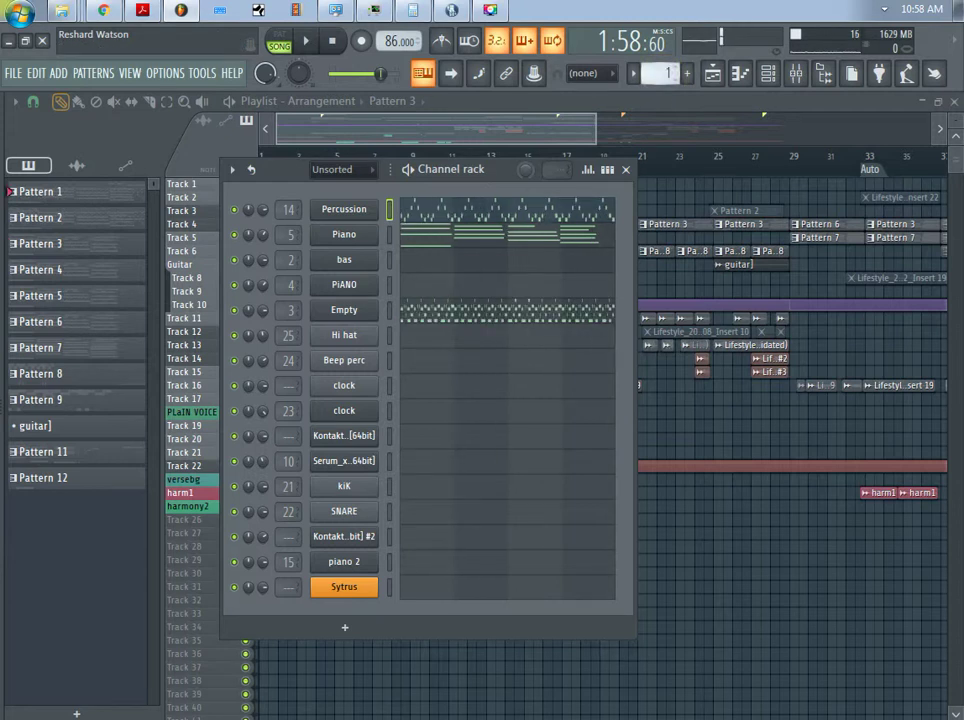
left_click(663, 74)
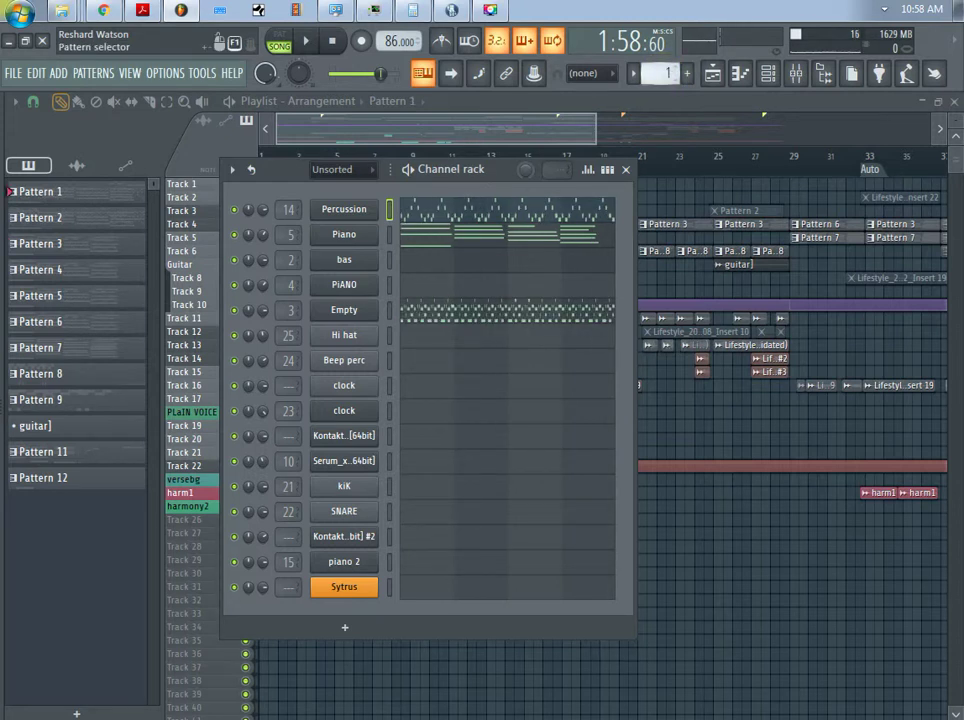